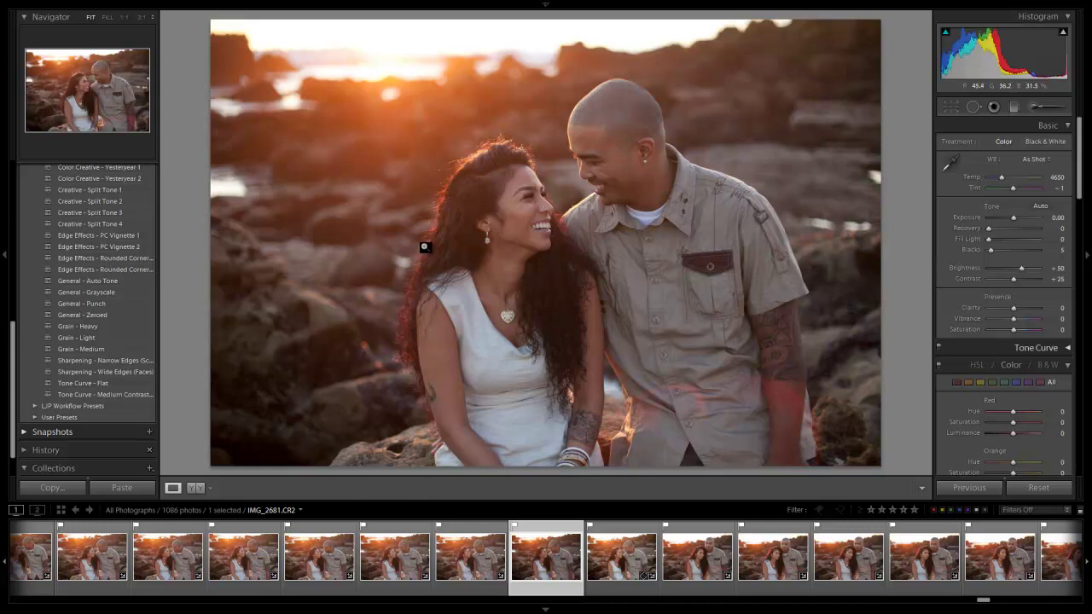
Step: Display the photo's info overlay and cycle it to the shutter speed, aperture, ISO and lens details
key("i")
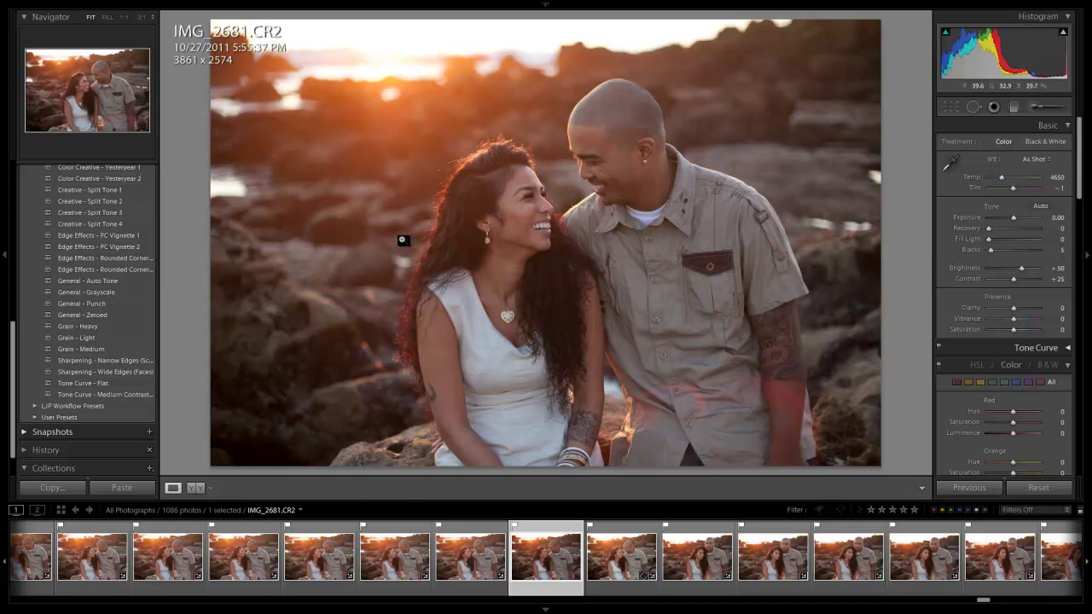
key("i")
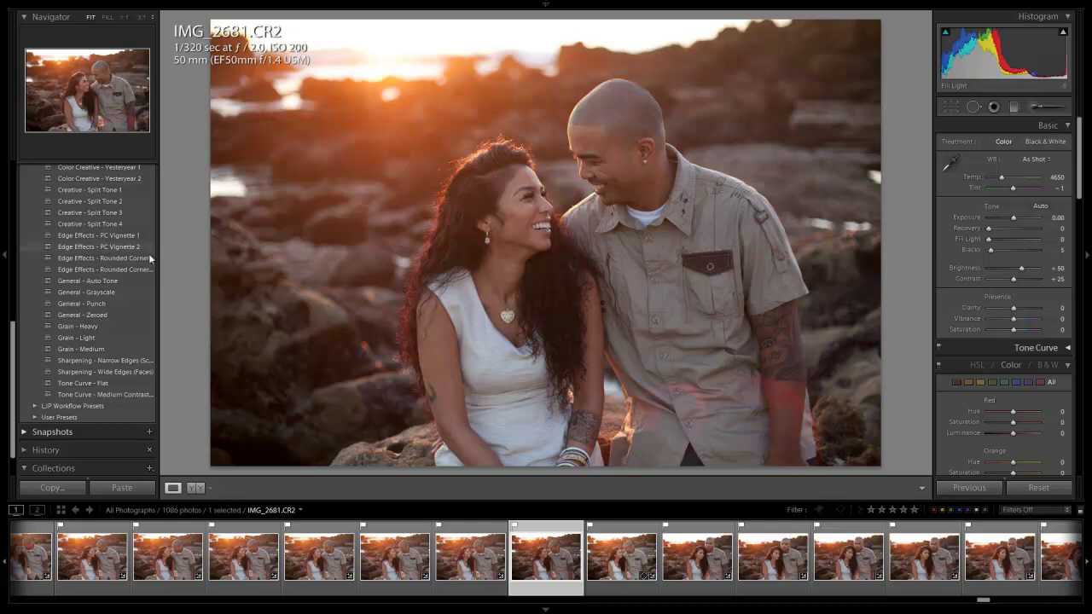
Step: Try the General - Zeroed preset on the photo and reset its develop settings
left_click(89, 316)
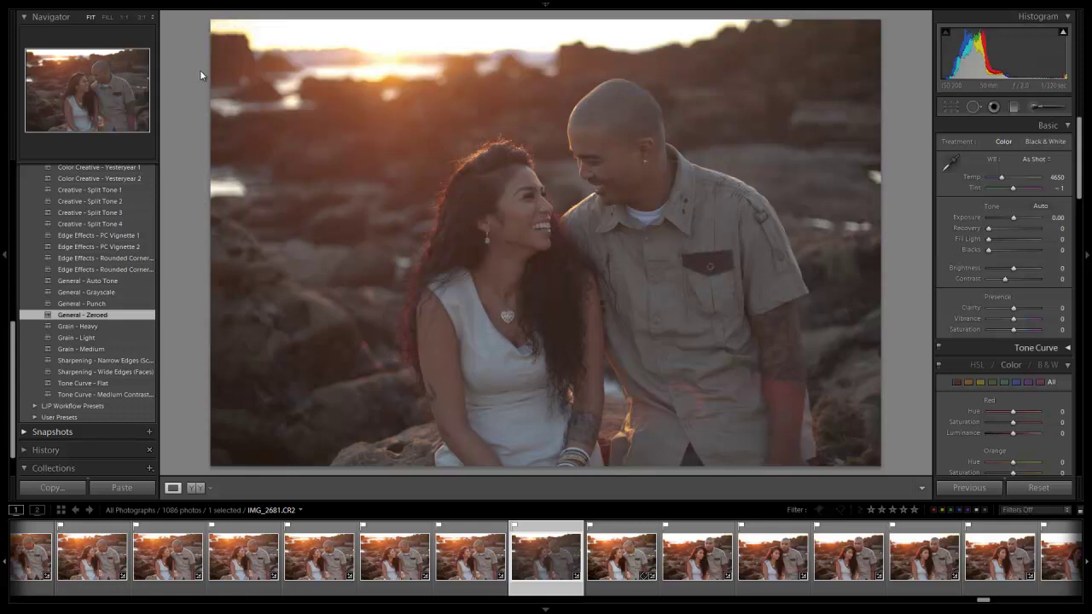
left_click(1038, 488)
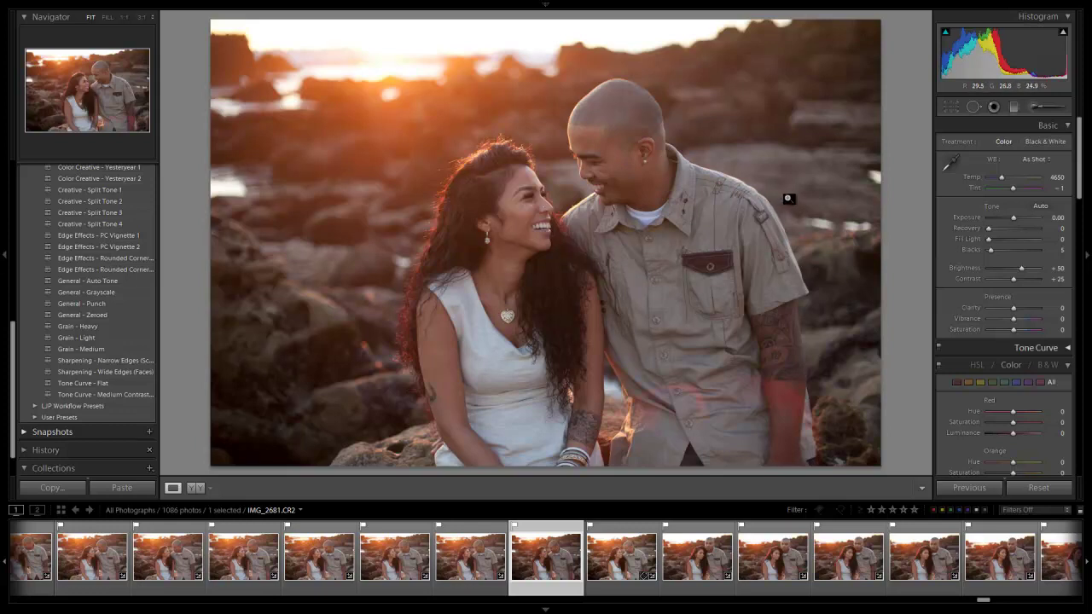
Step: Raise the photo's Brightness to +70 and Blacks to 10
key("shift")
left_click(1024, 271)
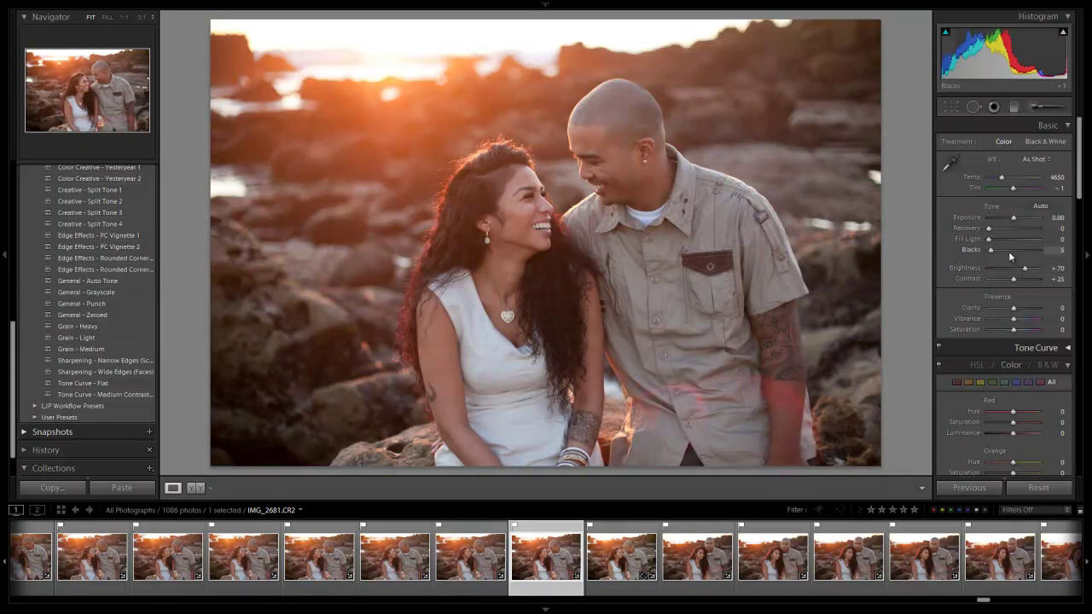
key("Up")
key("Up")
key("Up")
key("Up")
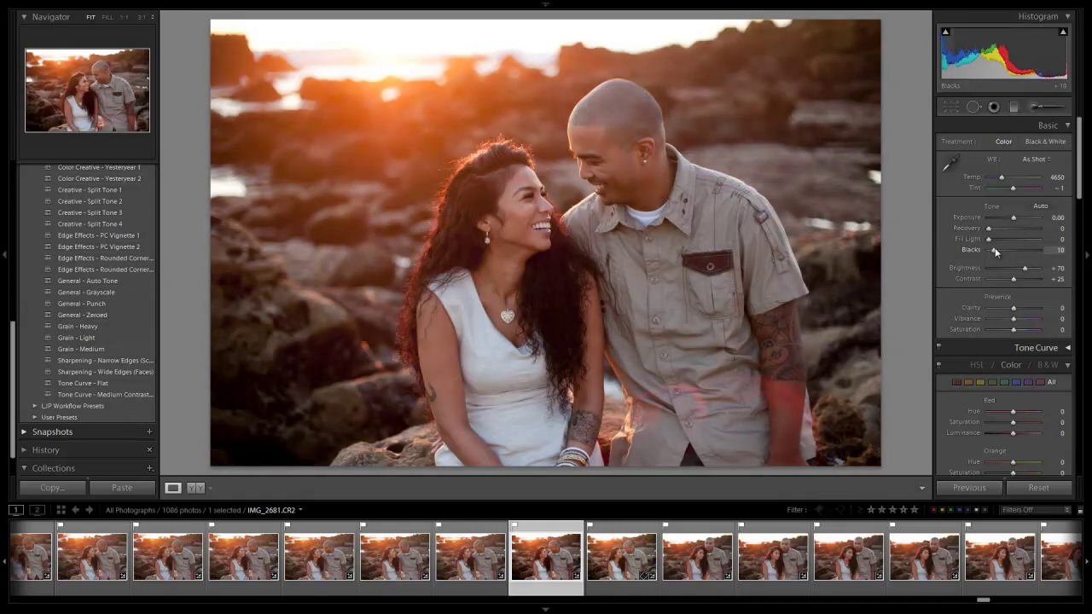
Step: Try Blacks at 0 and Contrast at +2, restoring Contrast to +25 and Blacks to 10
double_click(994, 250)
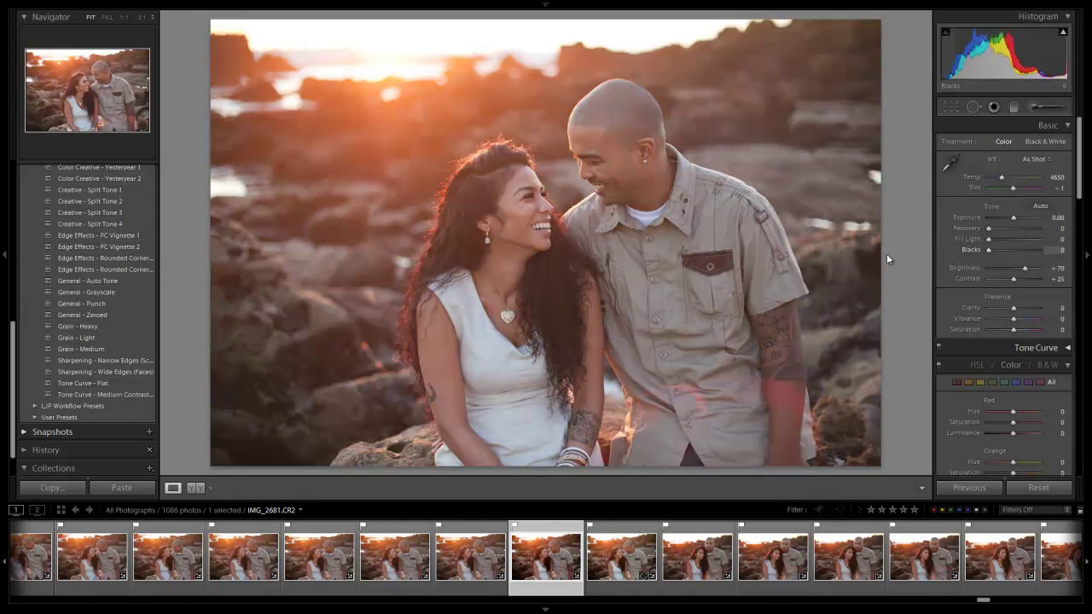
key("Up")
key("Up")
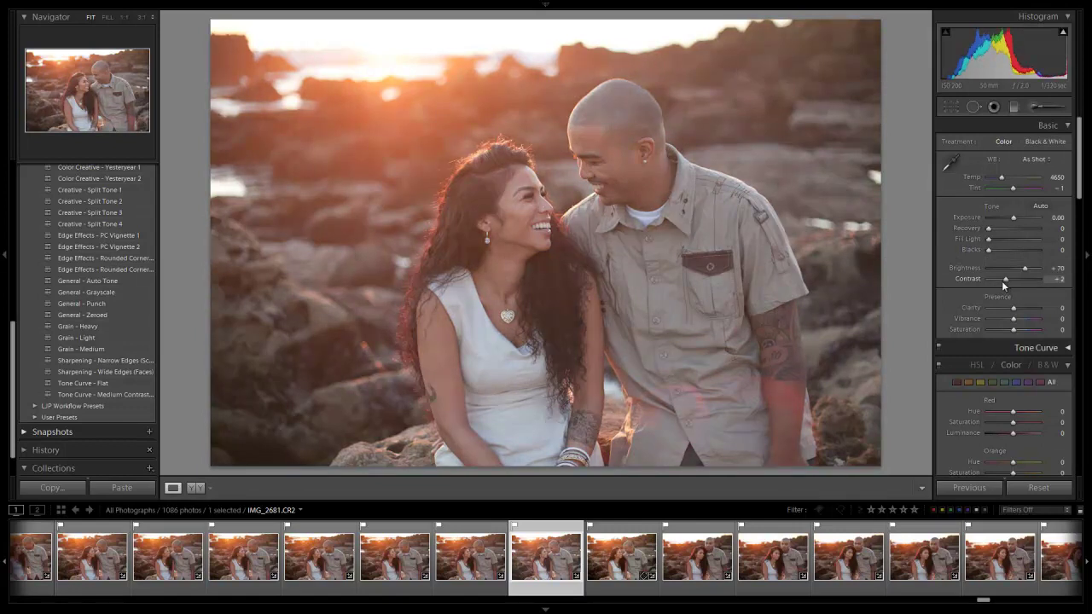
double_click(1001, 281)
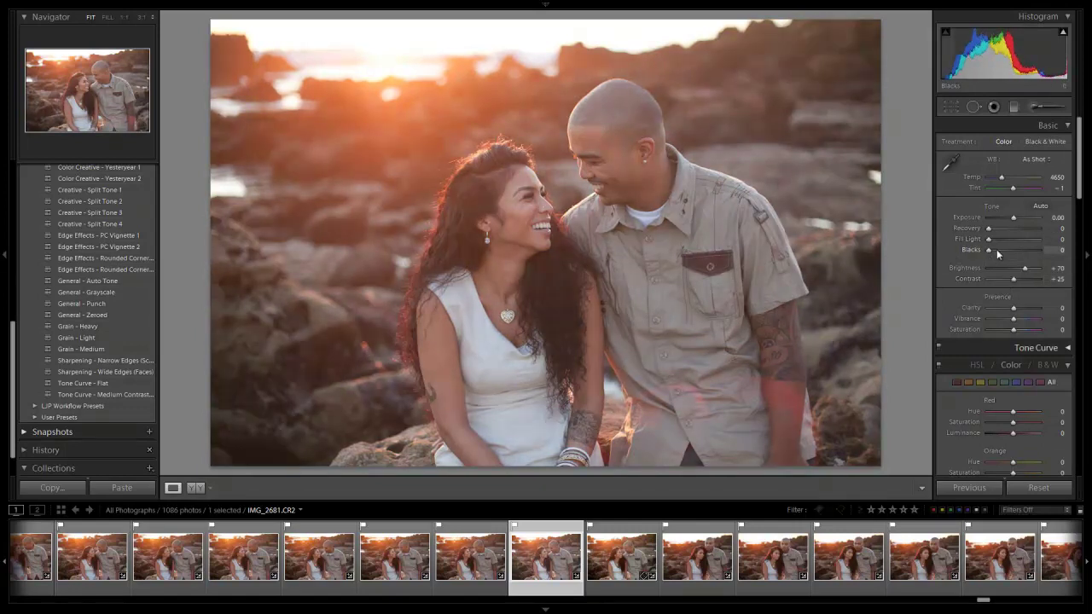
key("shift+Up")
key("shift+Up")
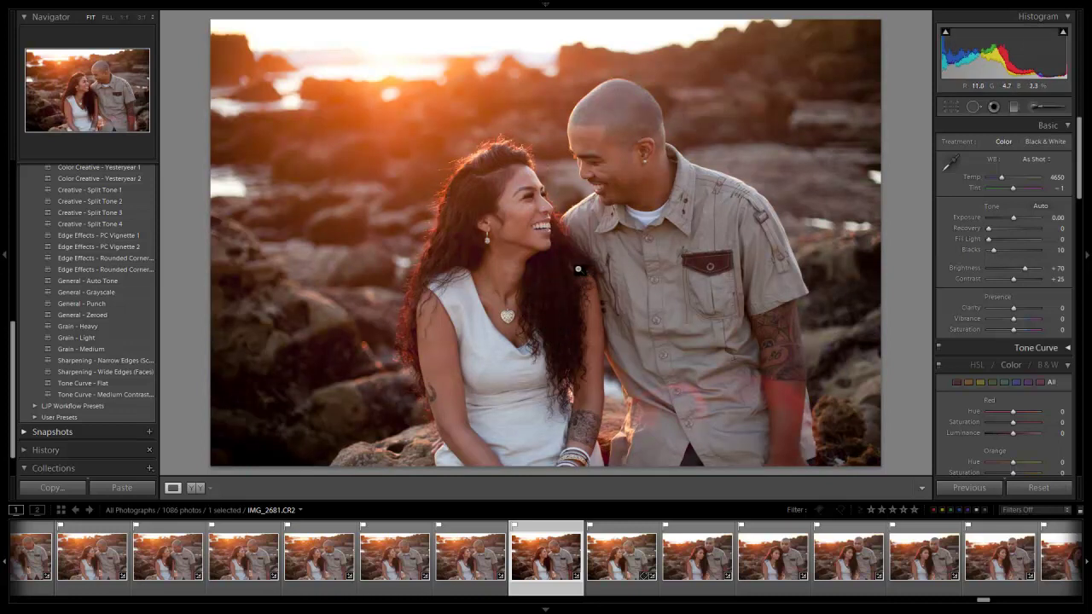
Step: Check the highlight and shadow clipping in the photo, and hide the clipping overlay again
key("j")
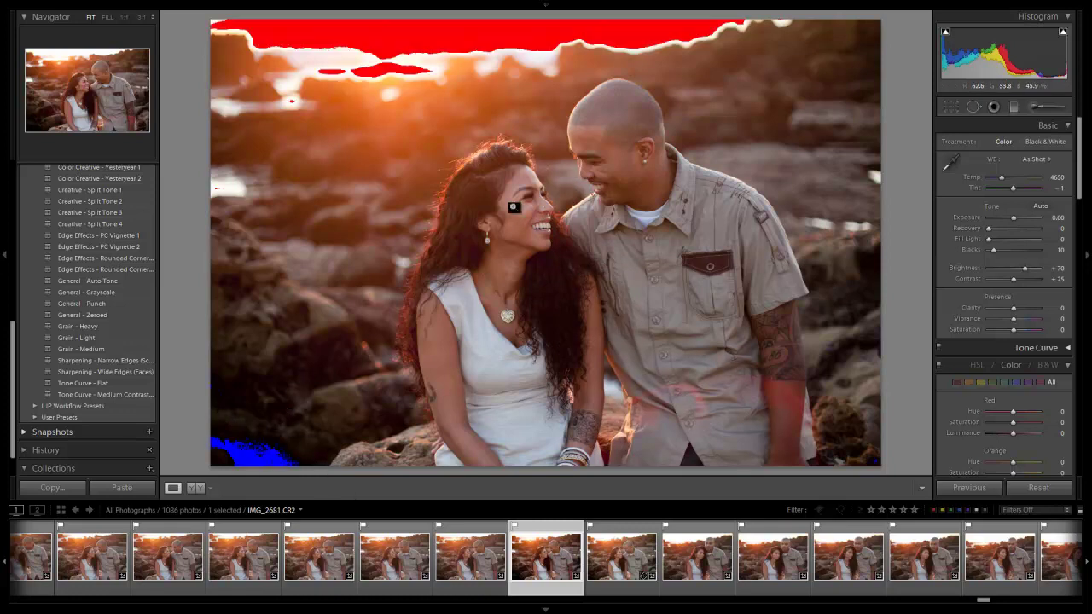
key("j")
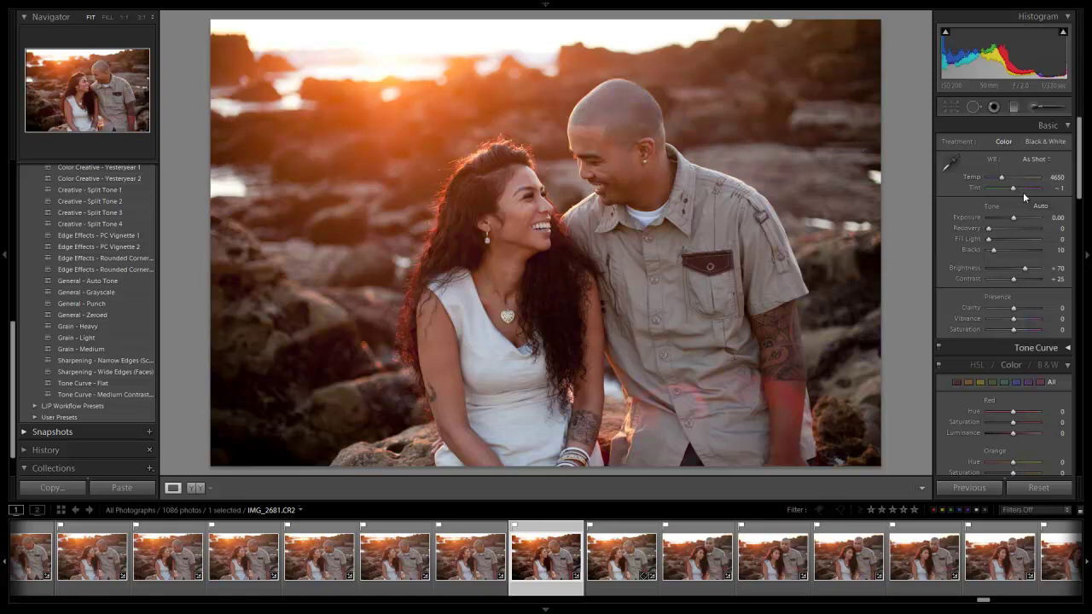
Step: Adjust the white balance by setting Tint to -16 and cooling Temp to 4450
left_click_drag(1023, 192, 1019, 187)
key("minus")
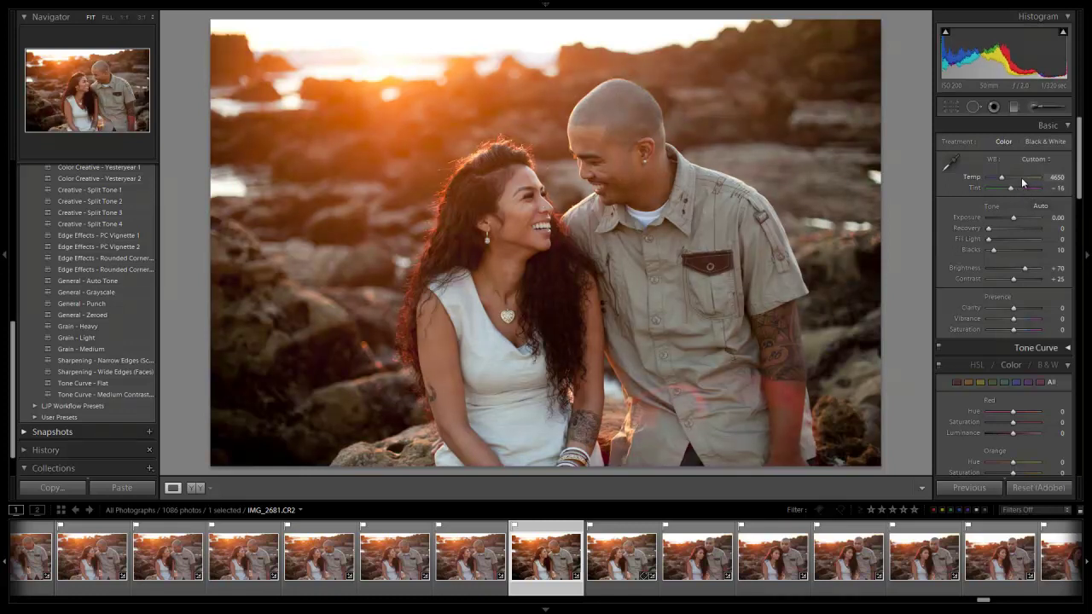
key("minus")
key("plus")
key("minus")
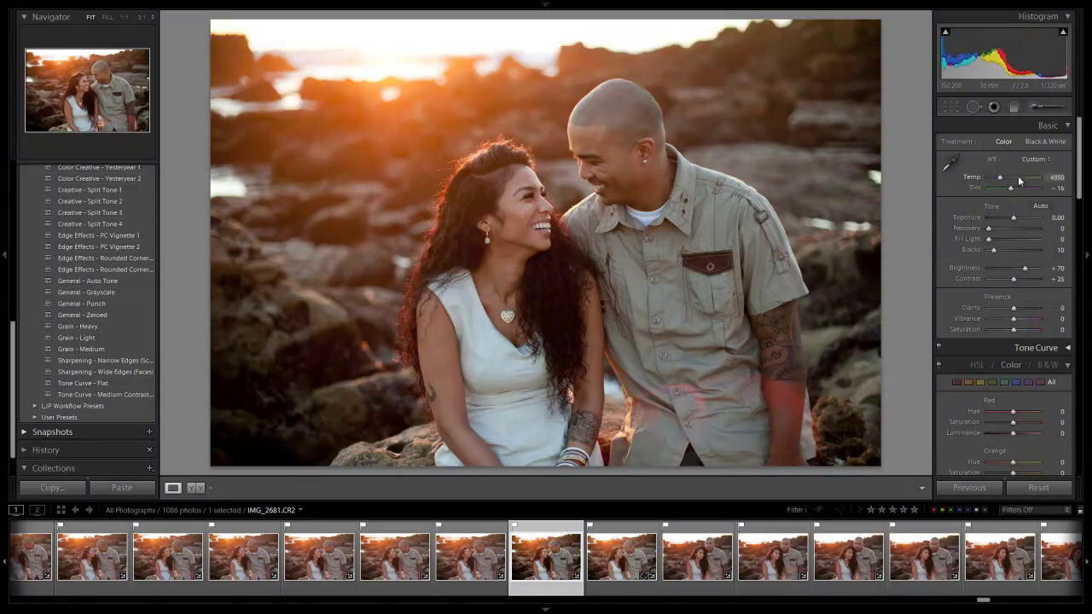
key("minus")
key("shift+plus")
key("minus")
key("plus")
key("minus")
key("plus")
key("minus")
Step: Try greener Tint values of -26 and -21 on the photo
key("shift+minus")
key("shift+minus")
key("shift+minus")
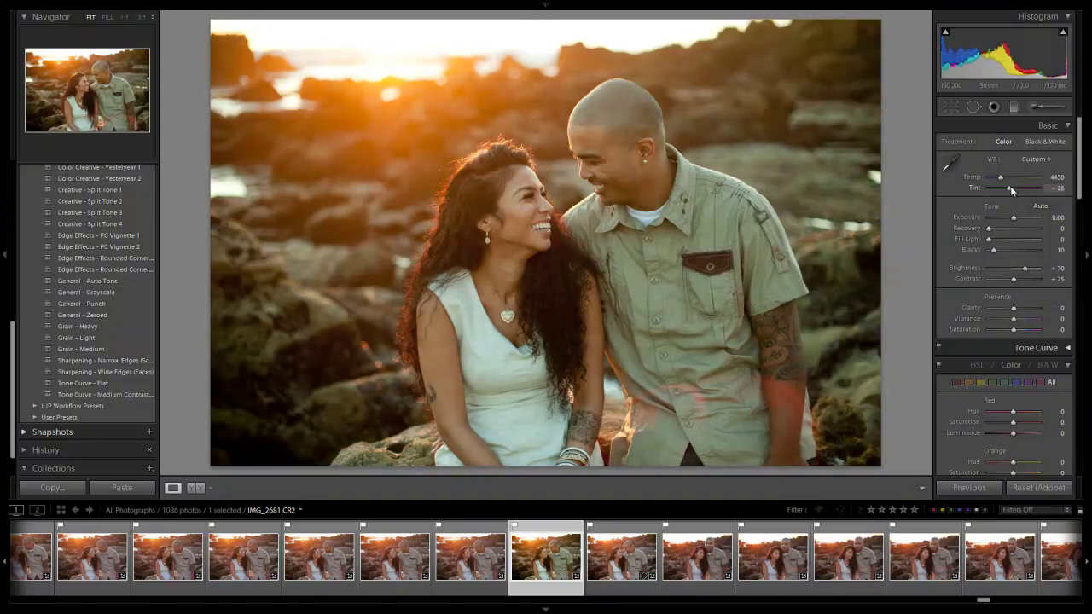
key("shift+equal")
key("shift+equal")
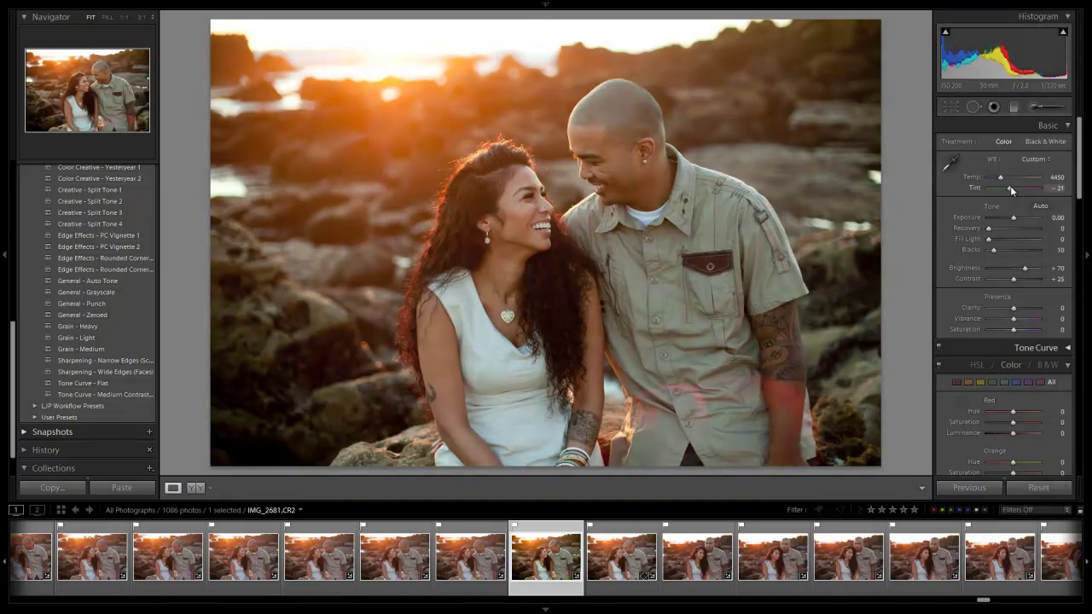
Step: Refine the white balance to a Temp of 4400 and a Tint of -16
key("equal")
key("shift+minus")
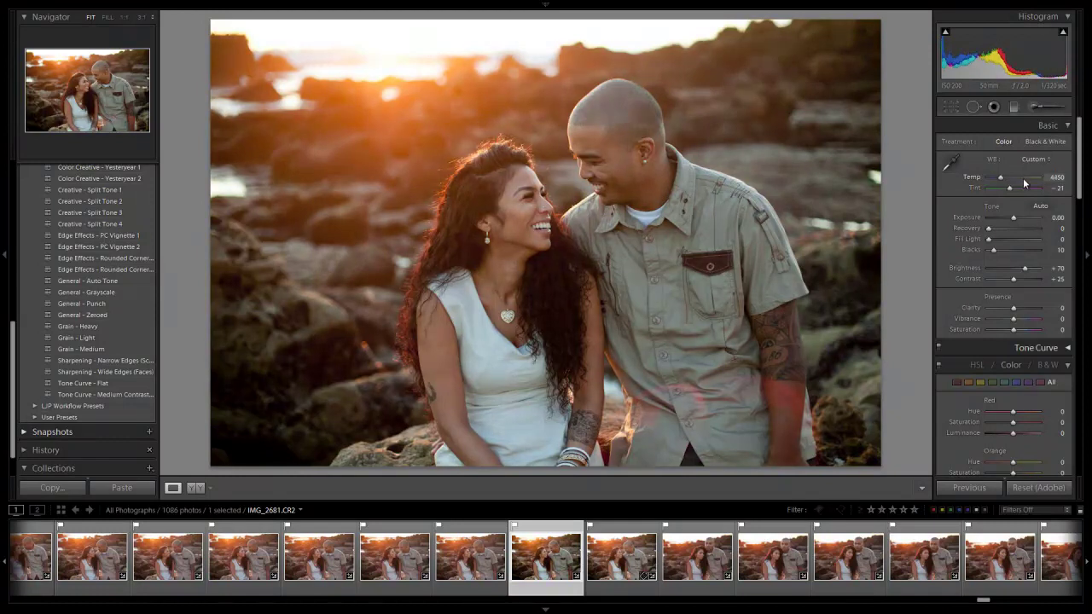
key("shift+minus")
key("shift+equal")
key("shift+minus")
Step: Raise the photo's Brightness to +80
key("shift+equal")
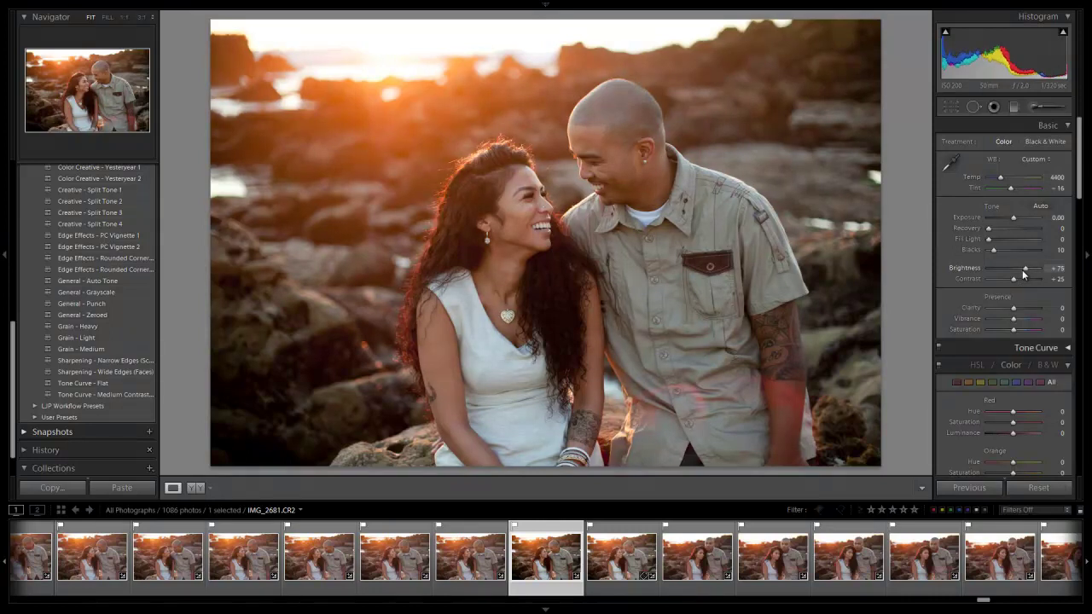
key("shift+equal")
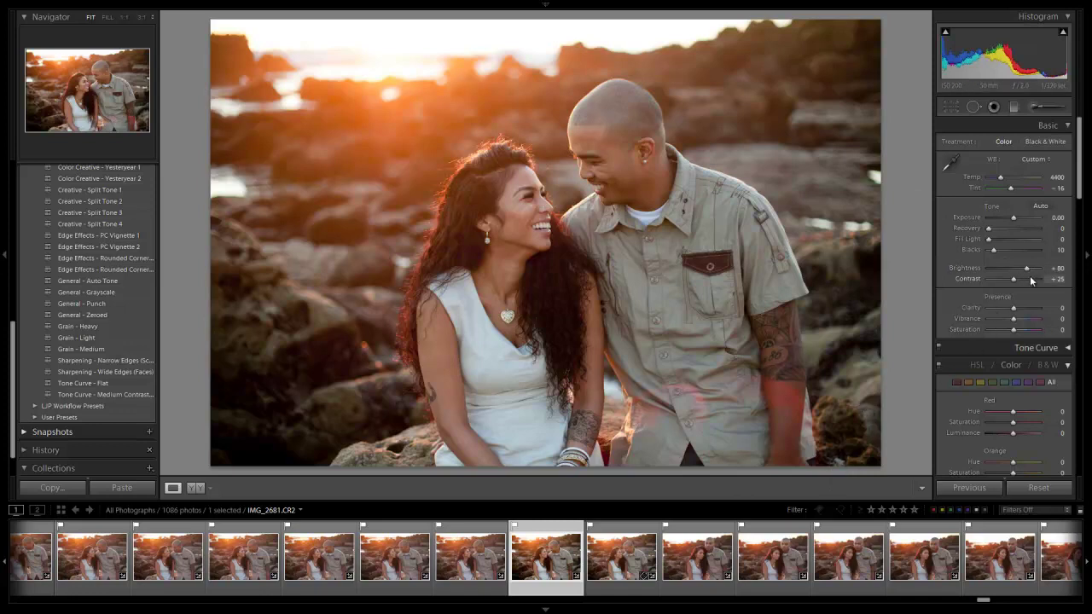
Step: Set Clarity to +20 and Vibrance to +10 for the photo
left_click(1027, 313)
key("Down")
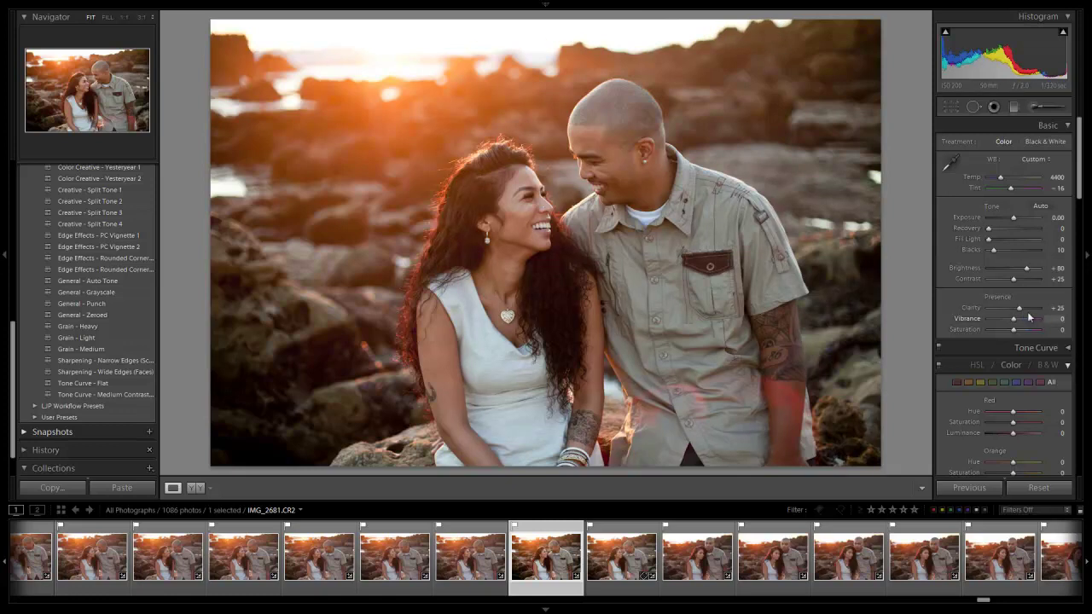
mouse_move(1018, 308)
left_mouse_down()
mouse_move(1035, 312)
mouse_move(1020, 316)
left_mouse_up()
left_click_drag(1016, 319, 1019, 321)
Step: Set Contrast to +35 and deepen Blacks to 11
left_click_drag(1021, 280, 1018, 281)
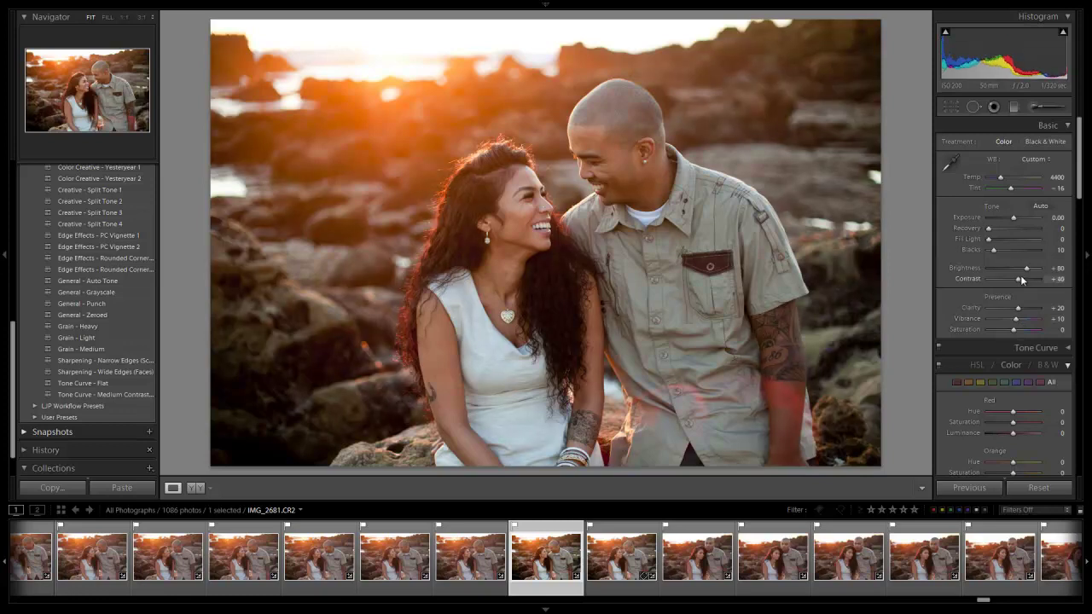
key("Down")
key("Down")
key("Up")
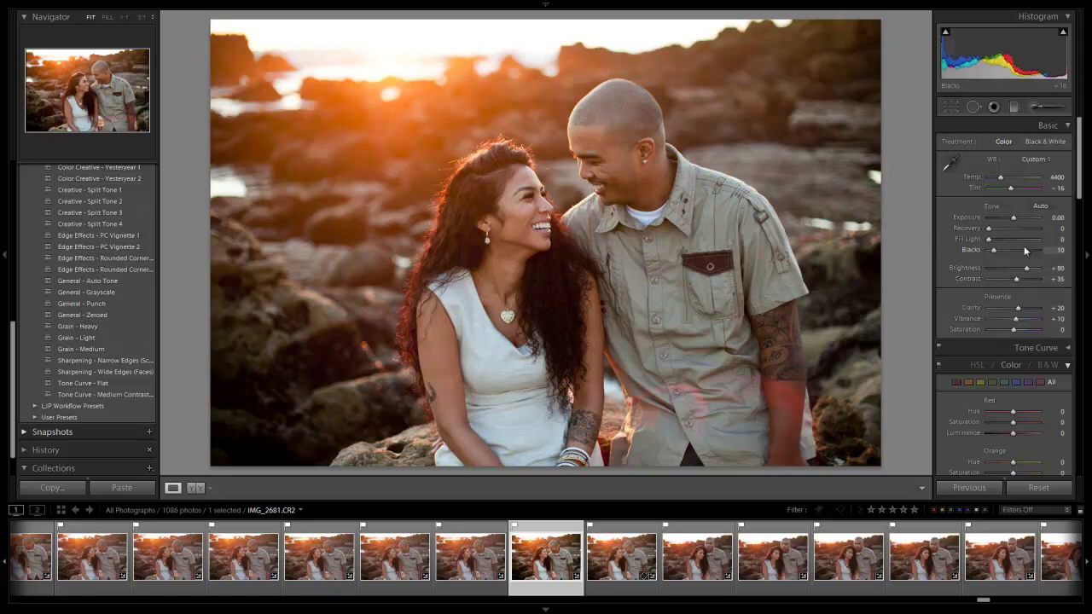
key("Up")
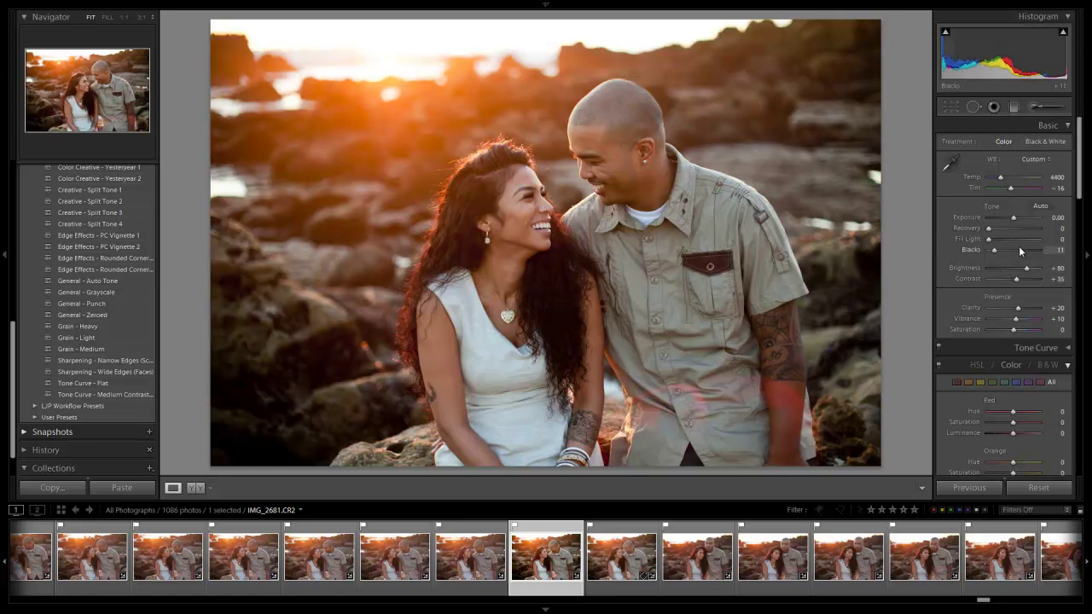
key("Down")
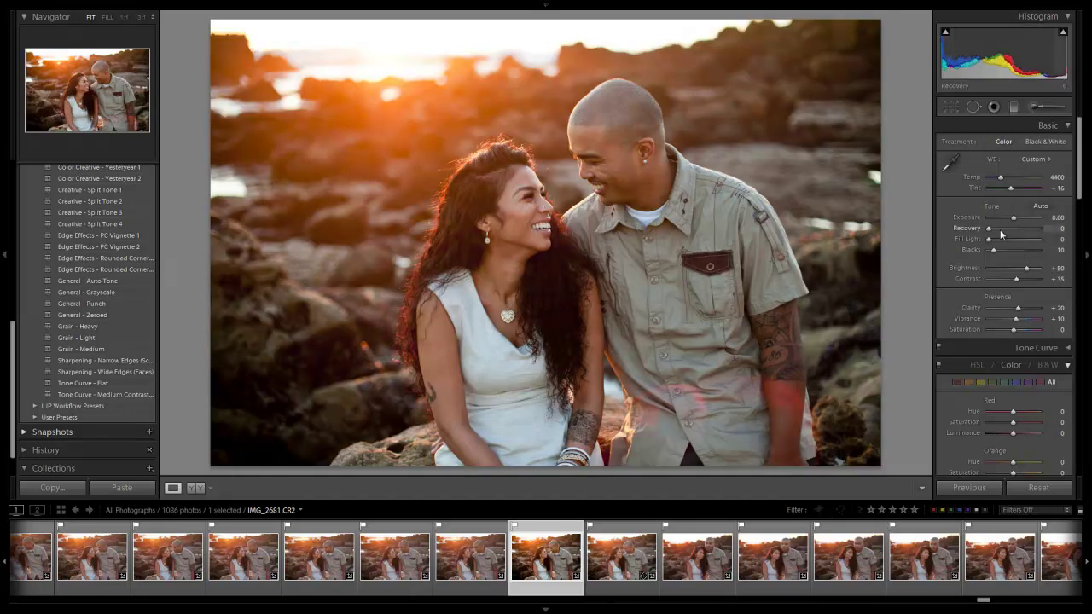
key("Up")
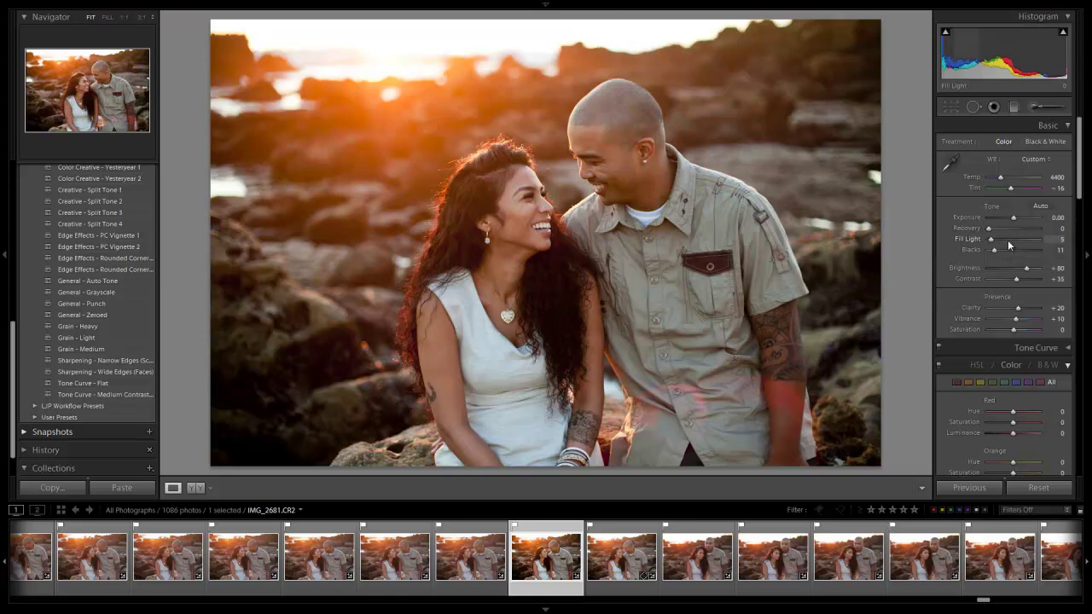
Step: Compare different Fill Light amounts on the shadows and settle on 5
key("Up")
key("Up")
key("Up")
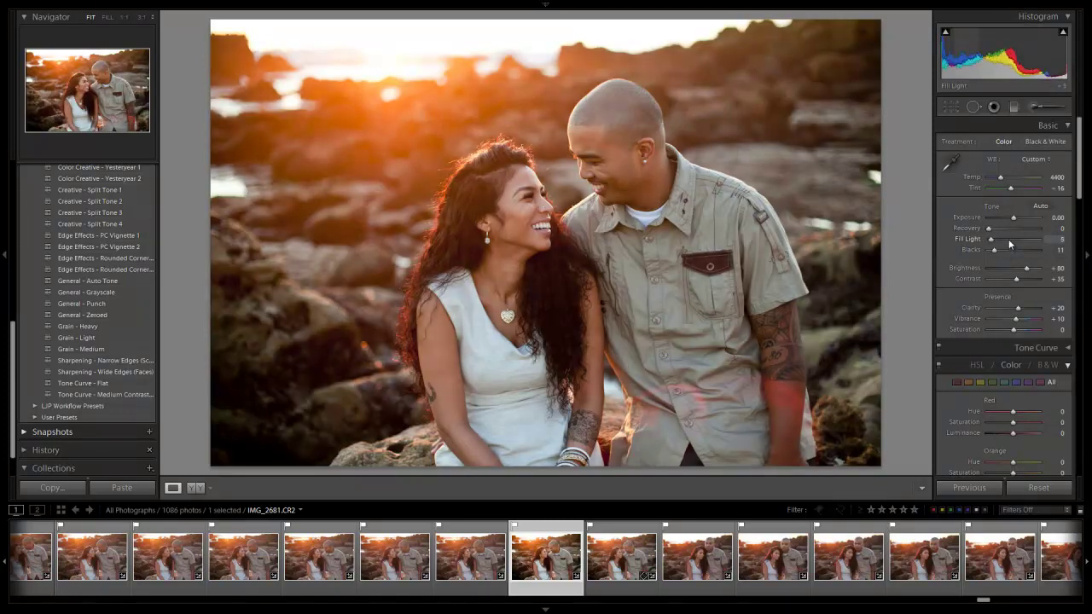
key("Down")
key("Down")
key("Down")
key("Up")
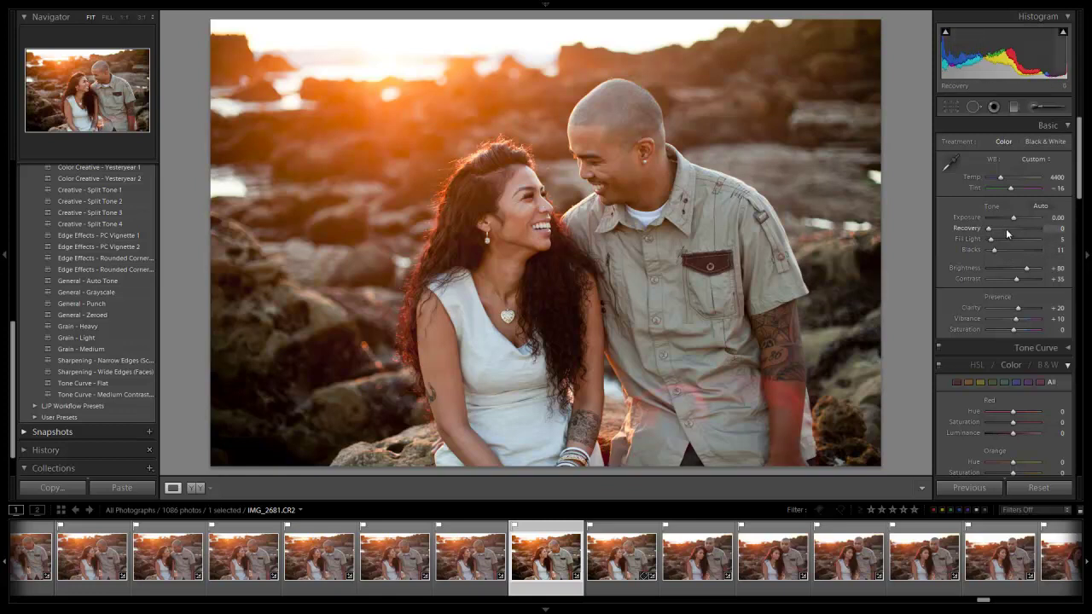
Step: Test the Recovery range on the bright sky and set Recovery to 25
left_click_drag(1005, 234, 1009, 233)
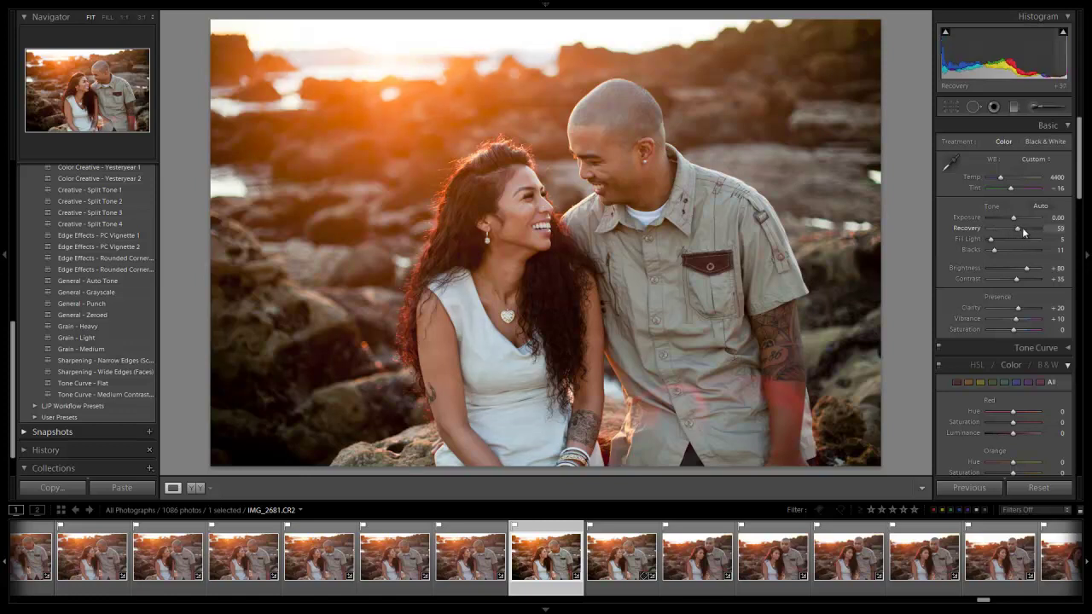
left_click_drag(1032, 229, 977, 237)
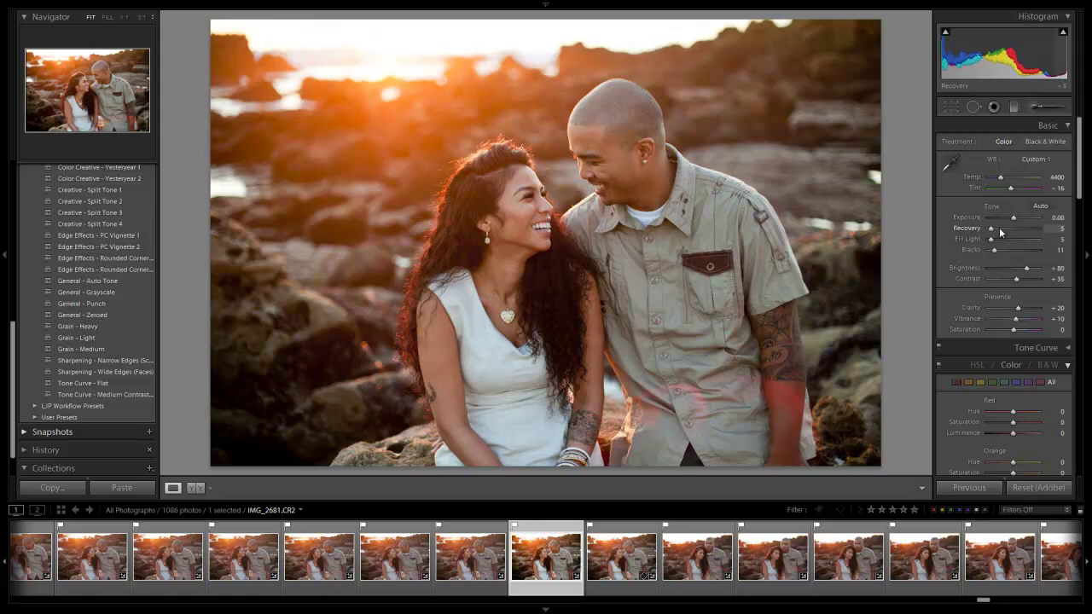
key("Up")
key("Up")
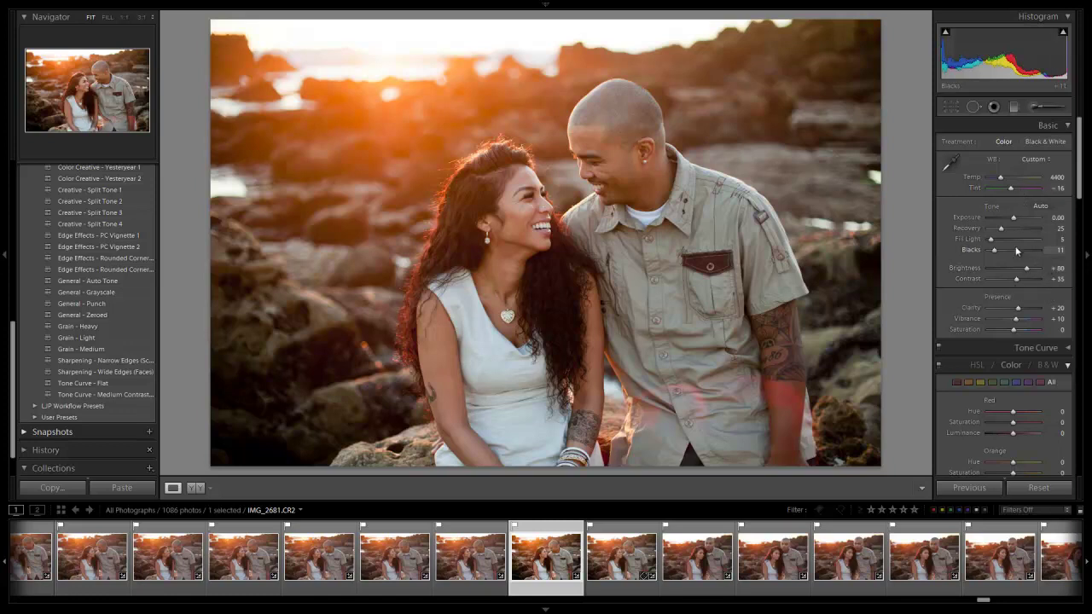
Step: Reduce Vibrance to -5 and set Blacks to 12
double_click(1024, 319)
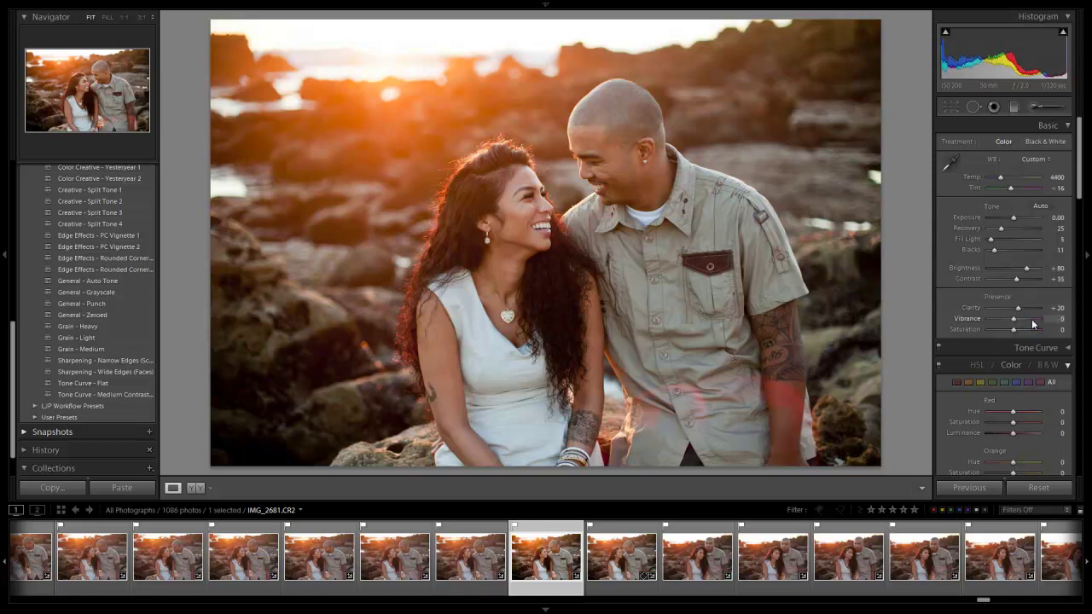
left_click_drag(1033, 324, 1029, 324)
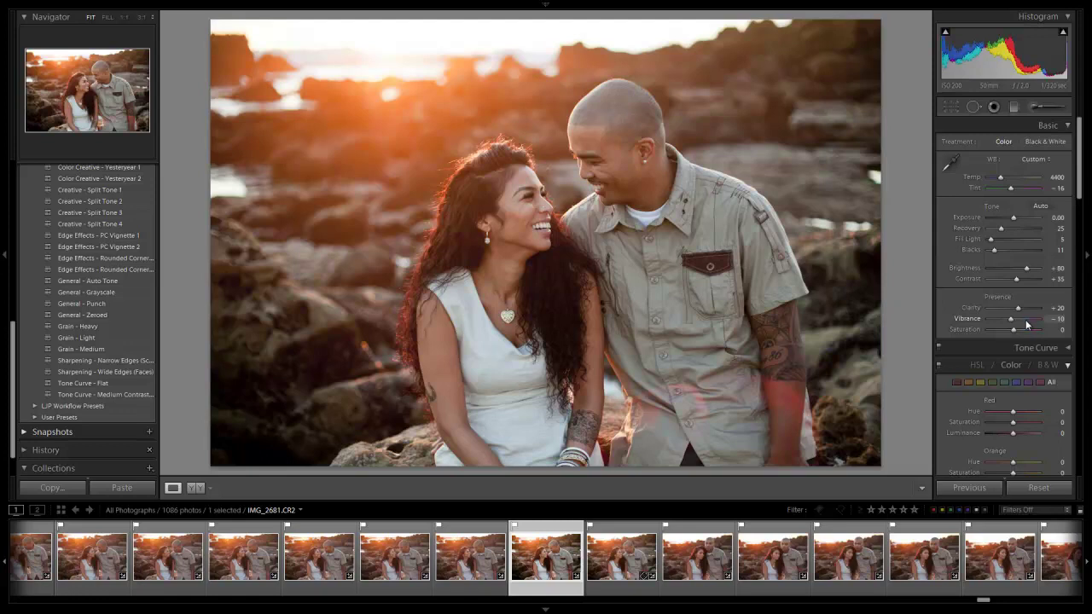
left_click_drag(1027, 324, 1025, 325)
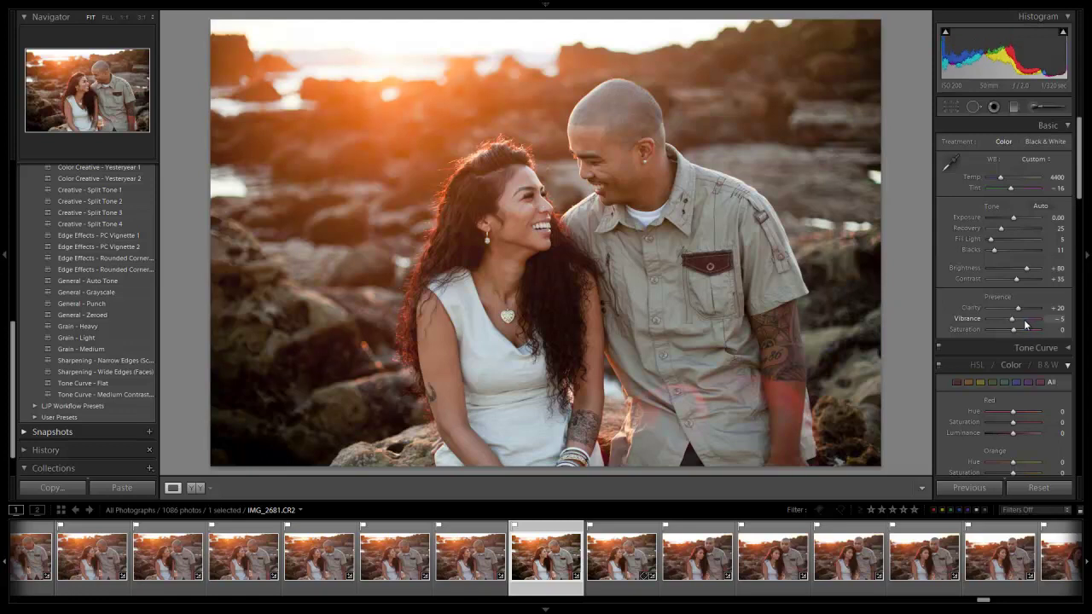
left_click_drag(998, 246, 999, 249)
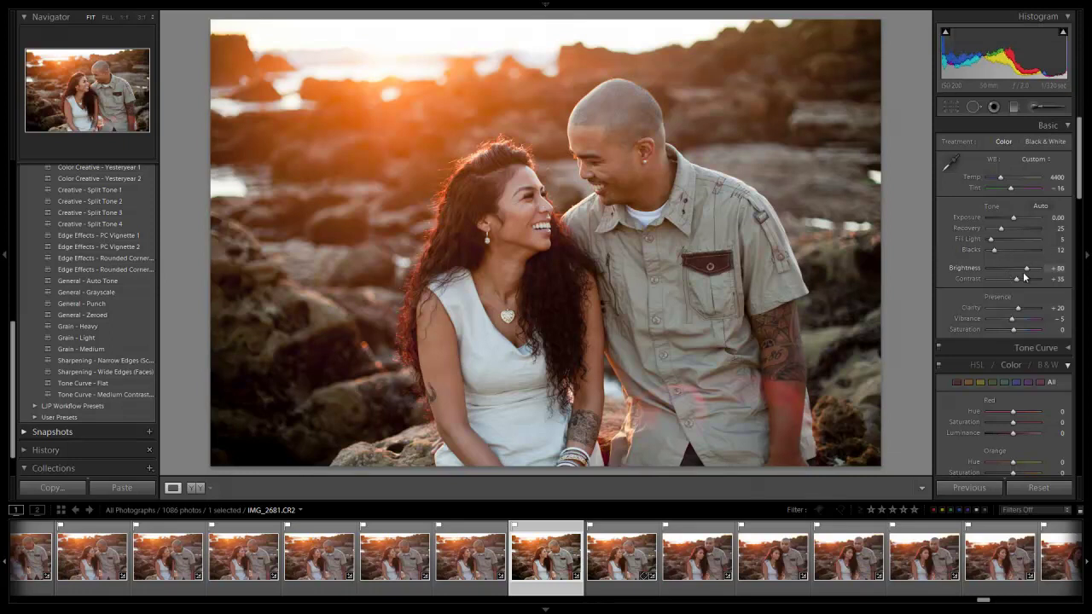
Step: Sharpen the portrait with Amount 60, Radius 1.5 and Detail 30, previewing the woman's eye area
left_click(1049, 126)
left_click(1059, 162)
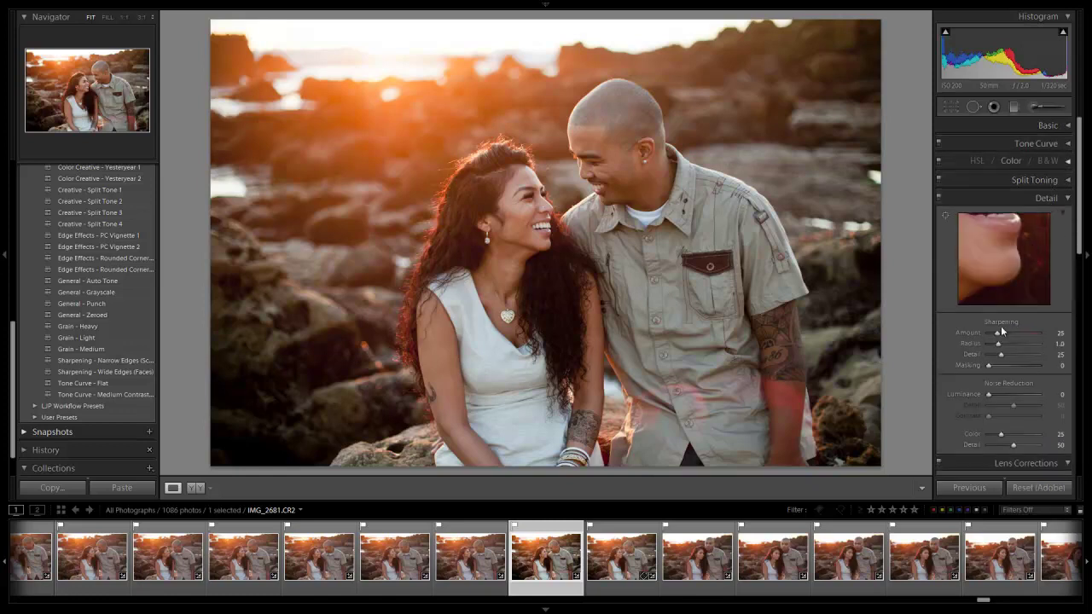
left_click_drag(1034, 248, 1040, 277)
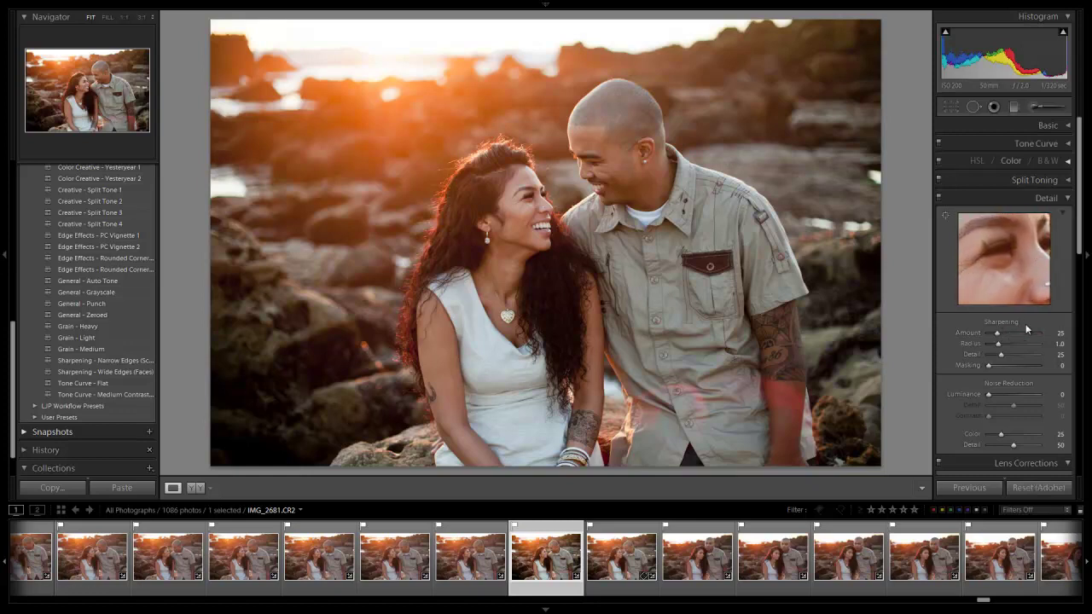
left_click_drag(997, 332, 1015, 337)
left_click(1010, 346)
left_click_drag(1011, 350, 1005, 359)
Step: Set the sharpening Amount to 70 and Radius to 1.6, checking the faces and the blurred rocks at 1:1
left_click(551, 179)
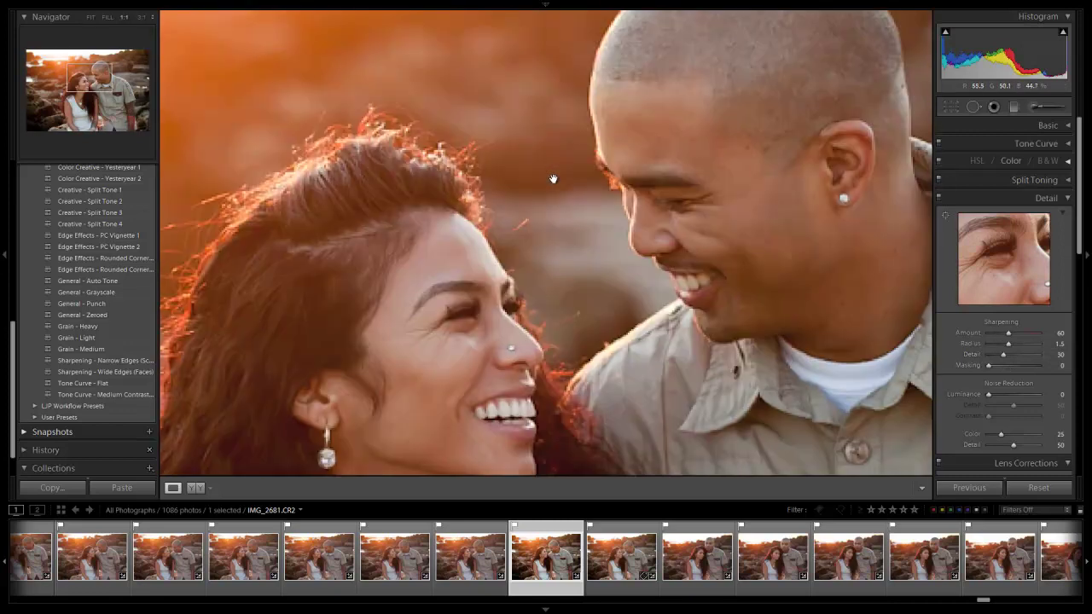
left_click_drag(585, 297, 576, 234)
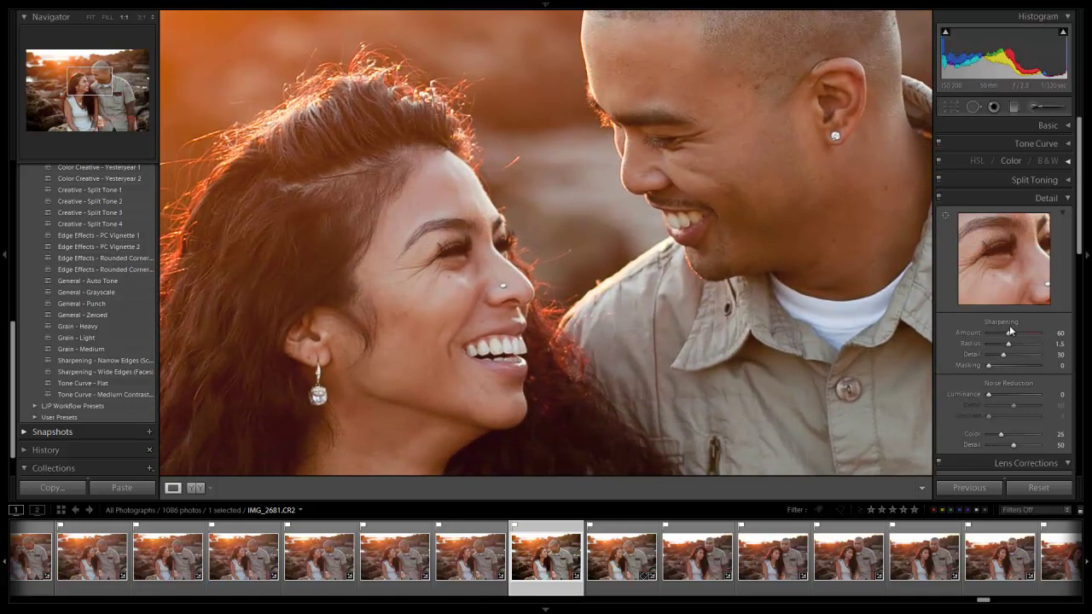
left_click_drag(1010, 331, 1042, 340)
key("ctrl+z")
key("Up")
left_click_drag(708, 223, 670, 302)
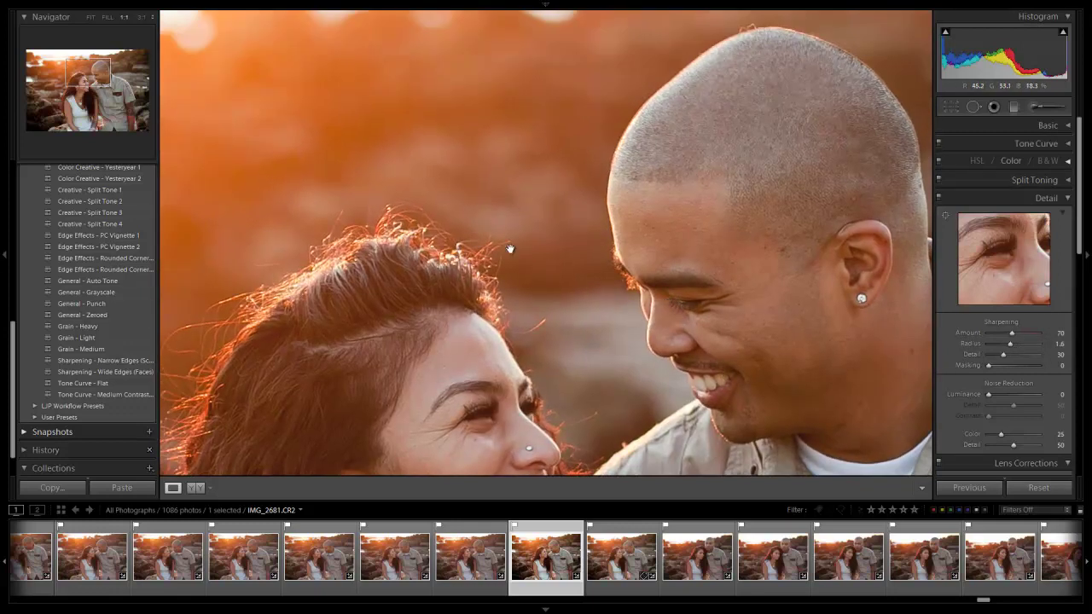
left_click(661, 336)
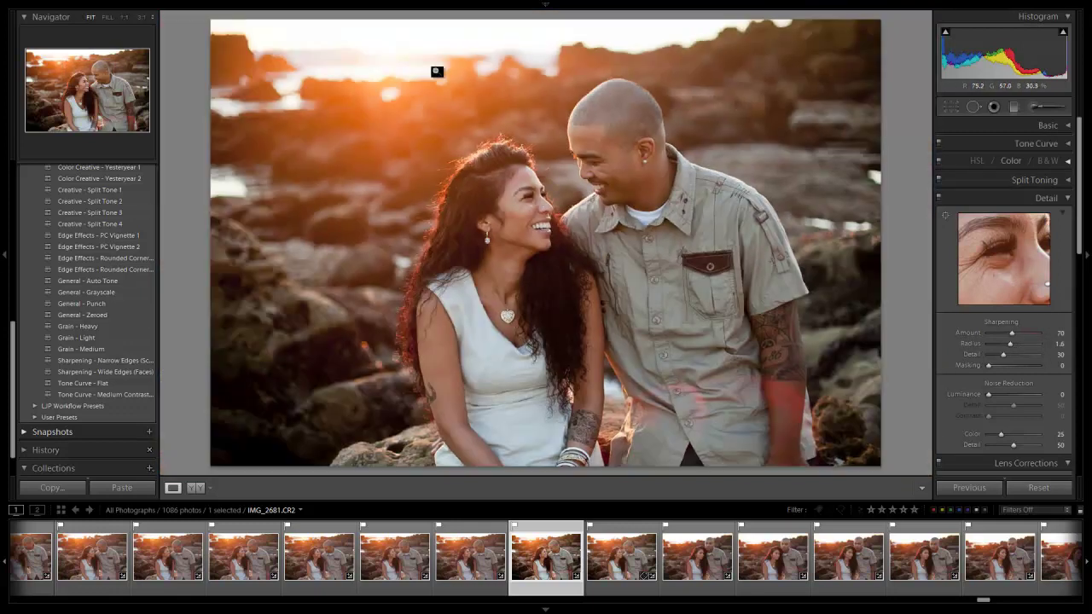
left_click_drag(436, 71, 492, 102)
scroll(492, 101, "down", 10)
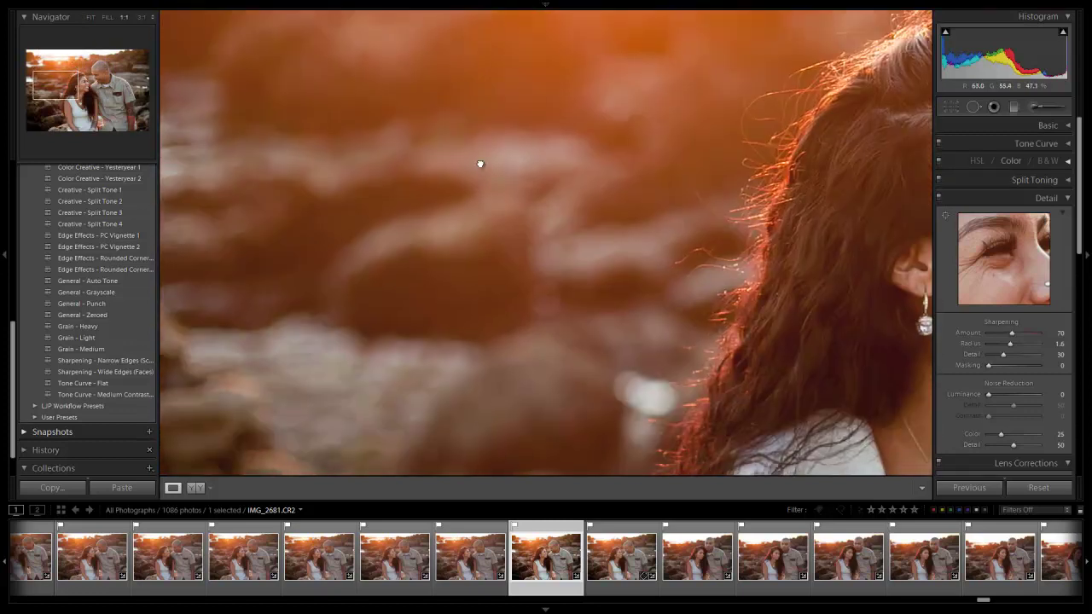
scroll(546, 145, "down", 3)
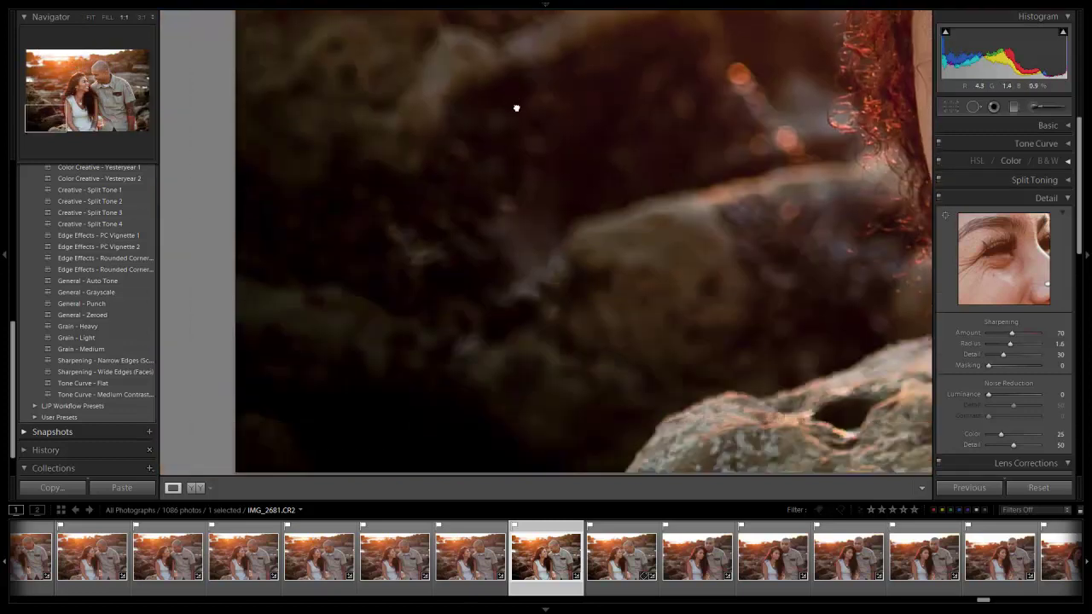
left_click(502, 166)
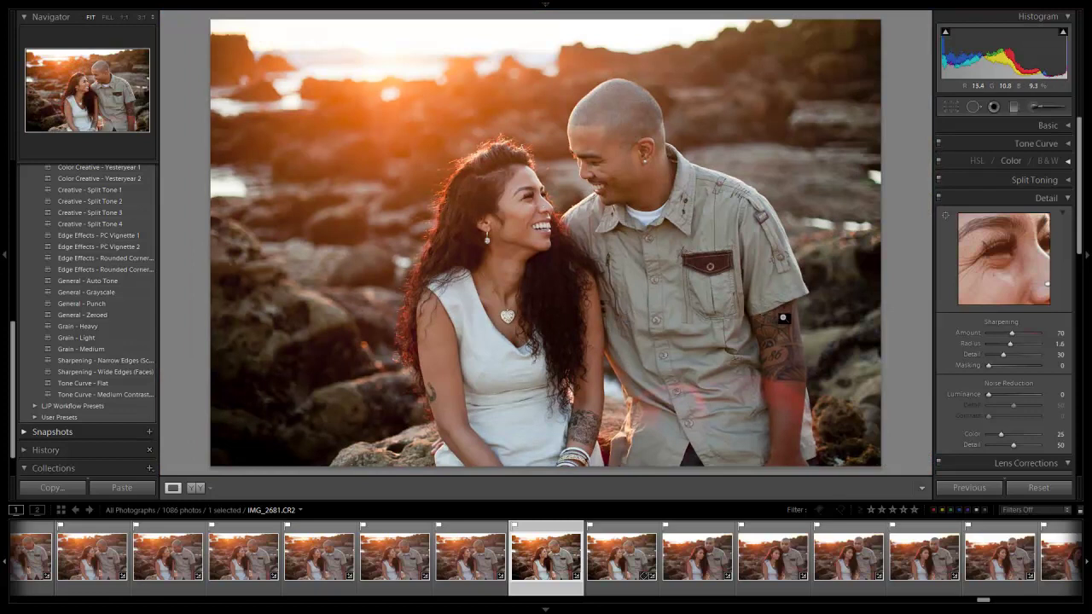
Step: Test brighter and darker lens vignetting with the manual lens corrections, and set Amount to -24 and Midpoint to 20
left_click(1067, 199)
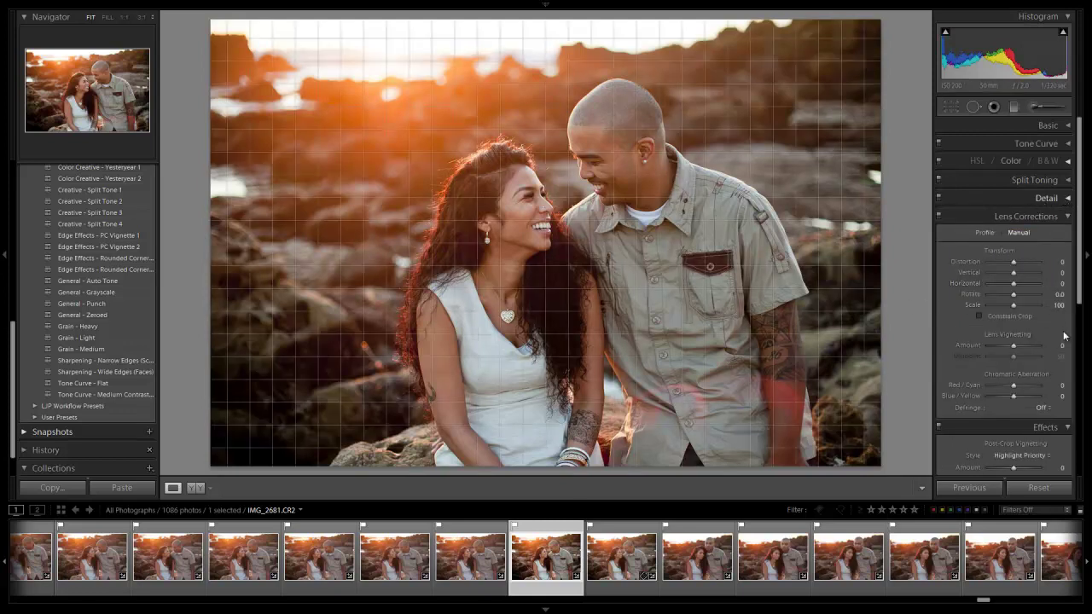
left_click(1032, 345)
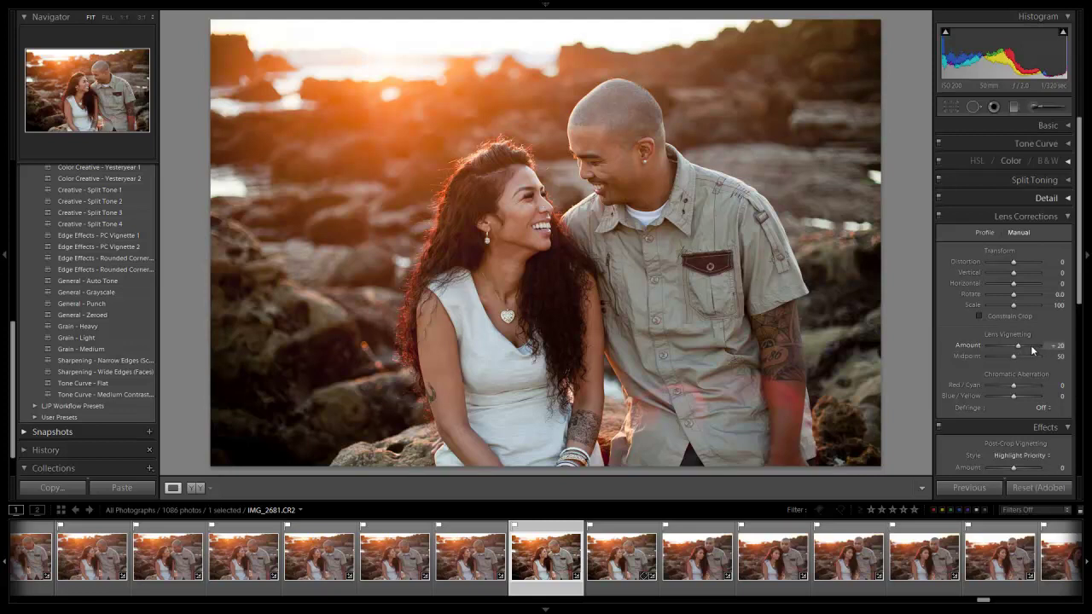
left_click_drag(1032, 349, 1002, 361)
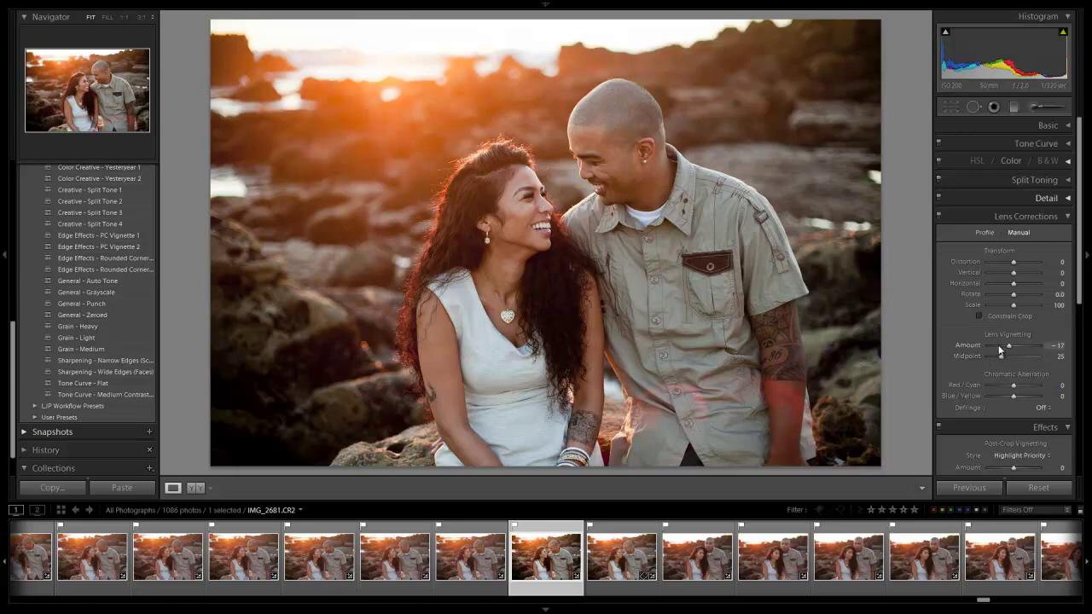
left_click_drag(1000, 349, 991, 345)
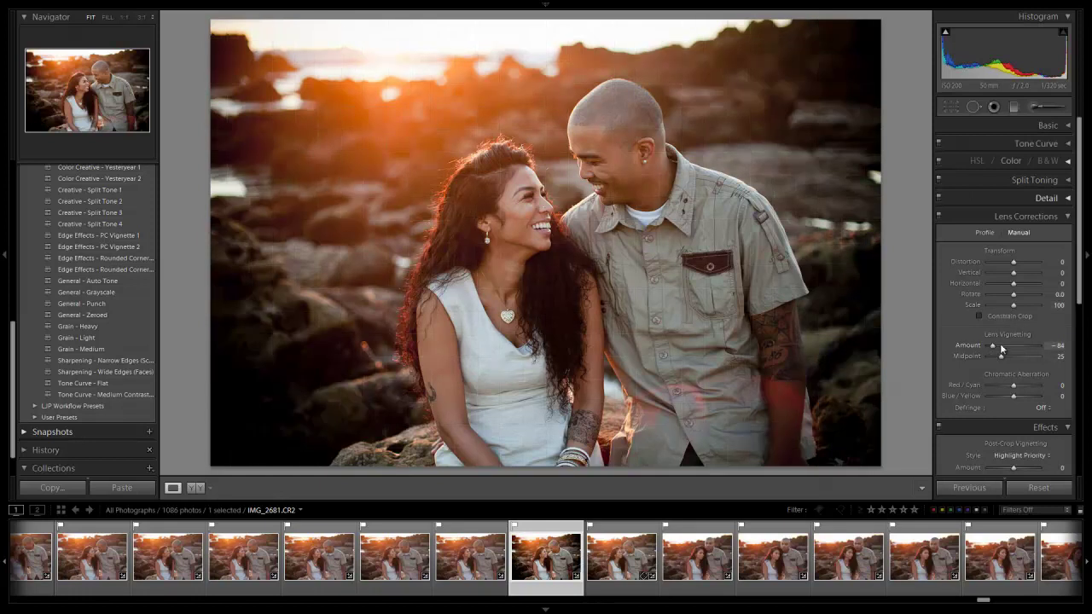
left_click(1002, 346)
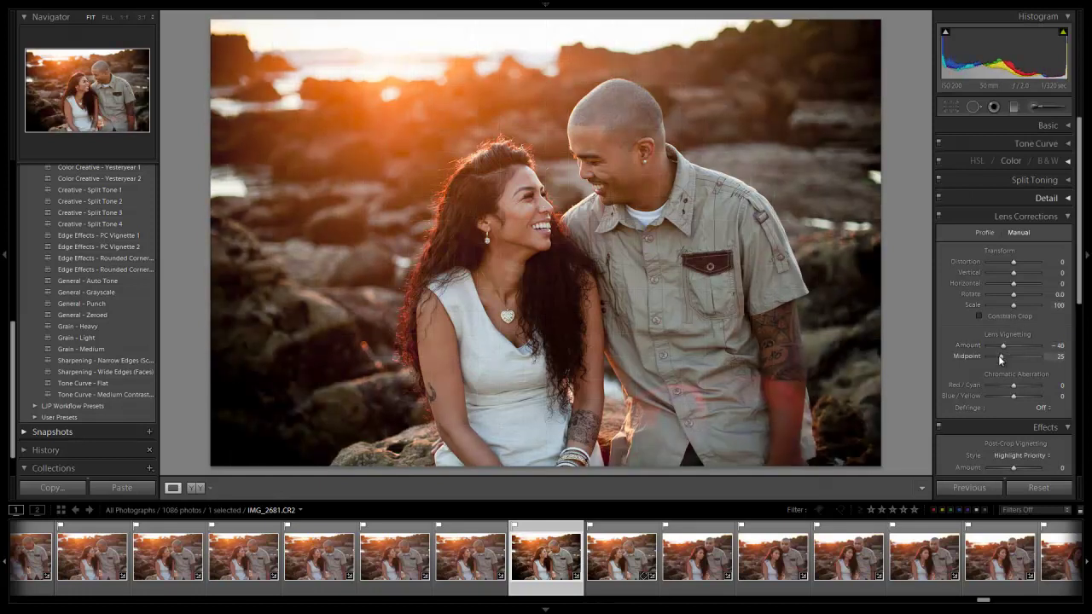
left_click_drag(1000, 357, 996, 358)
left_click_drag(1005, 349, 1007, 347)
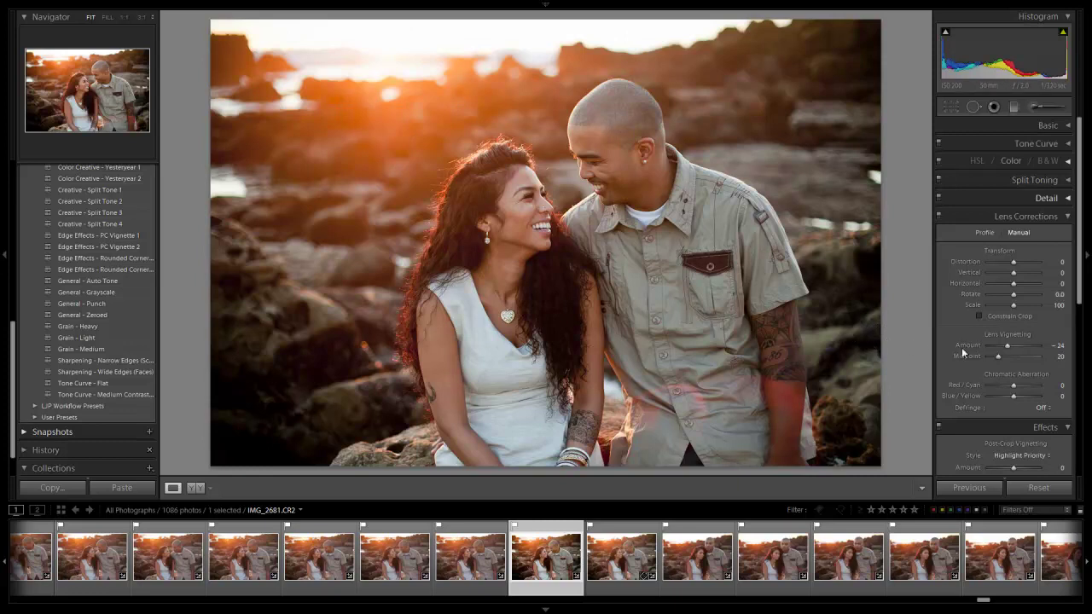
Step: Brighten the photo's edges with positive lens vignetting, compare Midpoint values up to 100, and settle on Amount +36 and Midpoint 20
left_click_drag(1007, 348, 1026, 348)
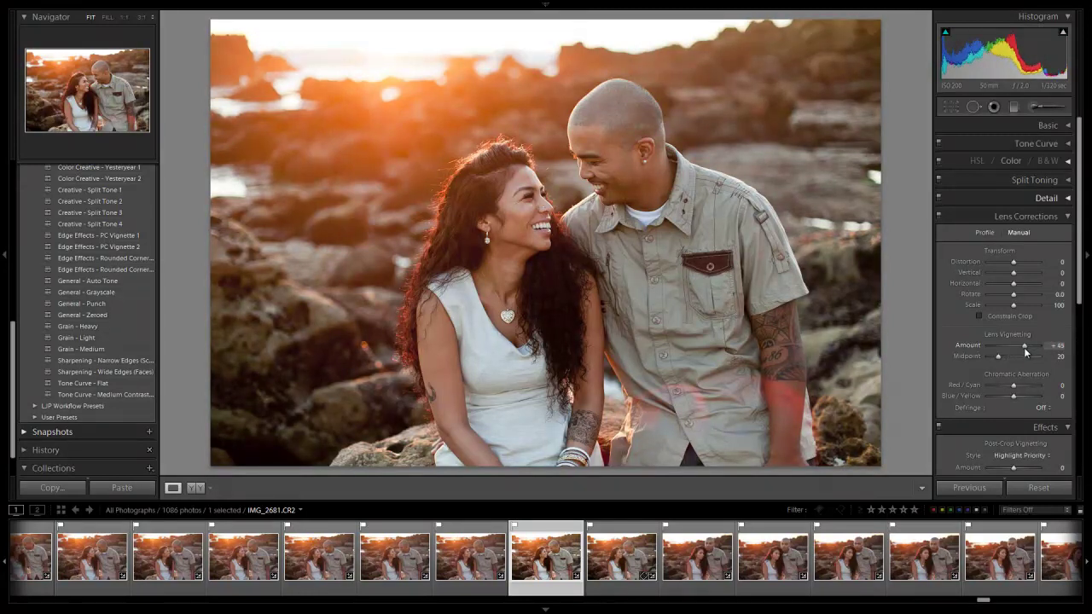
mouse_move(1023, 350)
left_mouse_down()
mouse_move(1058, 358)
mouse_move(1019, 355)
left_mouse_up()
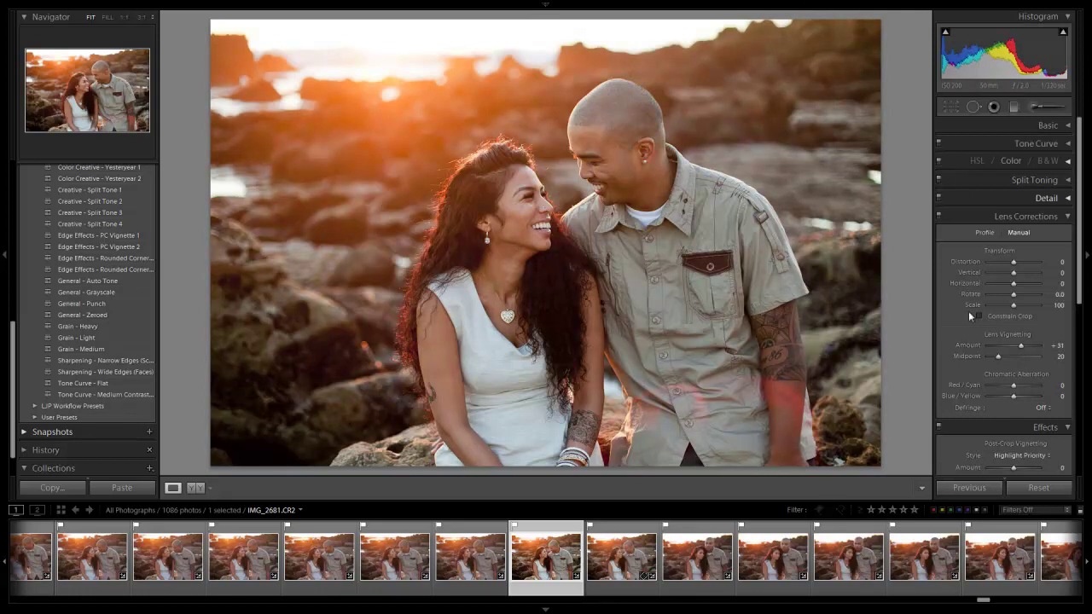
left_click_drag(997, 353, 1001, 356)
left_click_drag(1000, 357, 1002, 356)
left_click(984, 358)
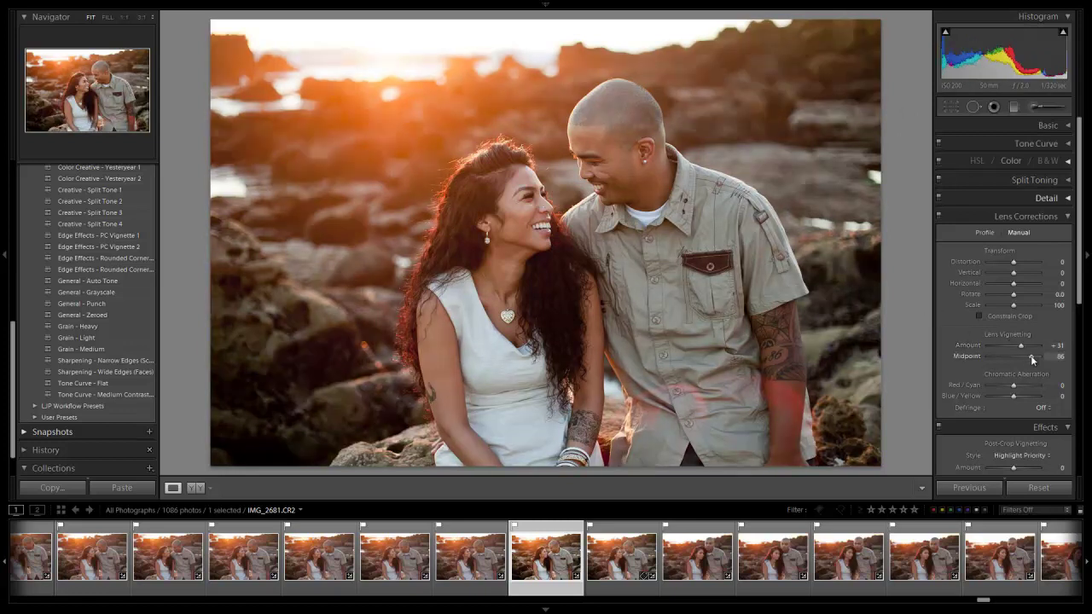
mouse_move(1038, 356)
left_mouse_down()
mouse_move(1027, 356)
mouse_move(1059, 350)
mouse_move(1039, 356)
left_mouse_up()
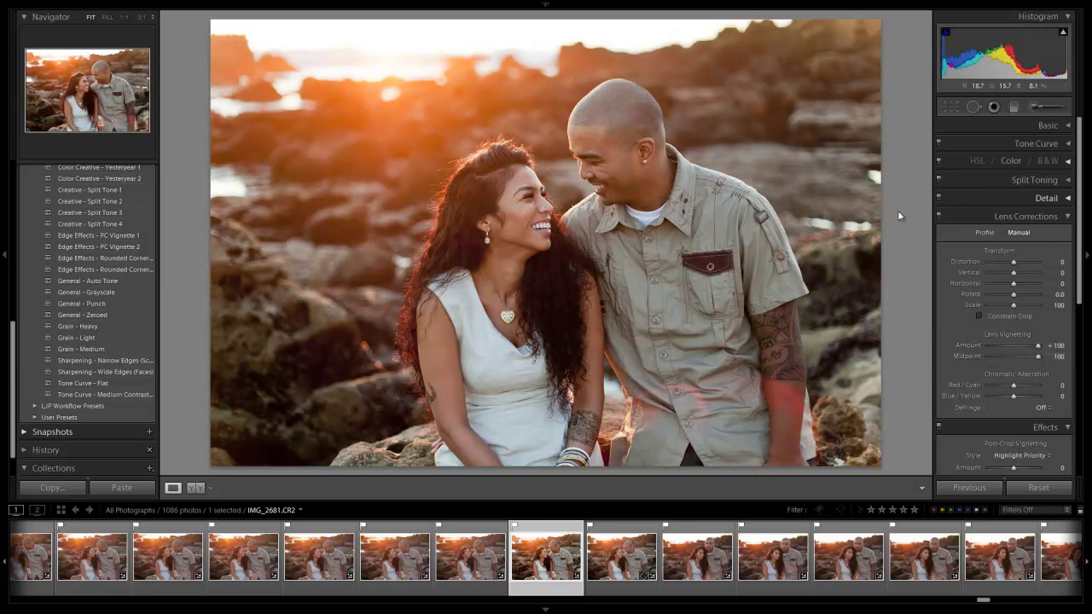
mouse_move(1037, 357)
left_mouse_down()
mouse_move(994, 361)
mouse_move(1032, 345)
mouse_move(1021, 349)
left_mouse_up()
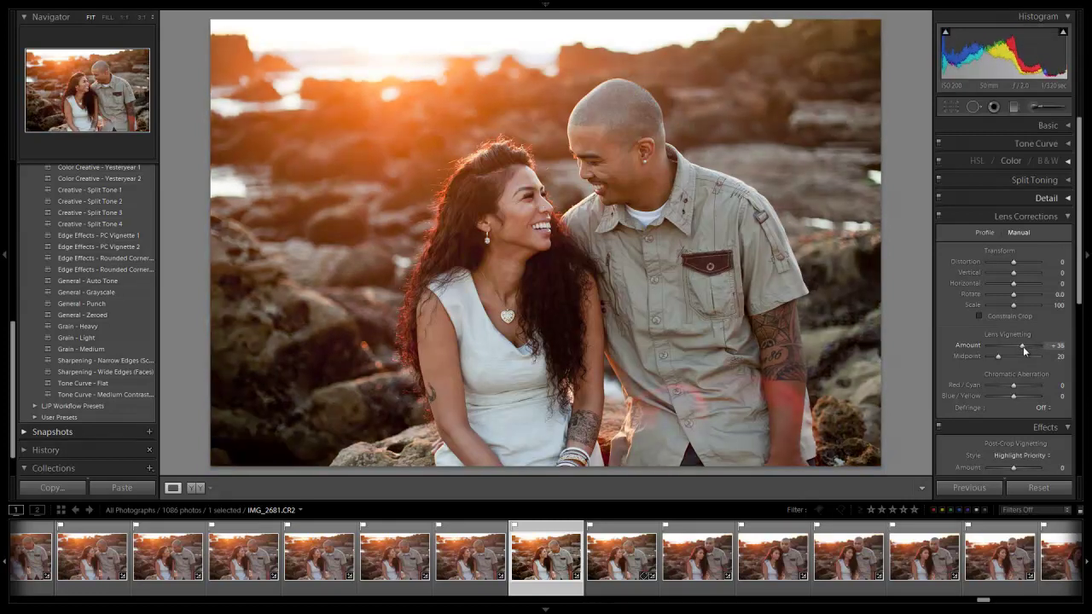
Step: Collapse the Lens Corrections and Effects settings, keeping Camera Calibration expanded
scroll(1023, 373, "down", 5)
scroll(1030, 379, "up", 3)
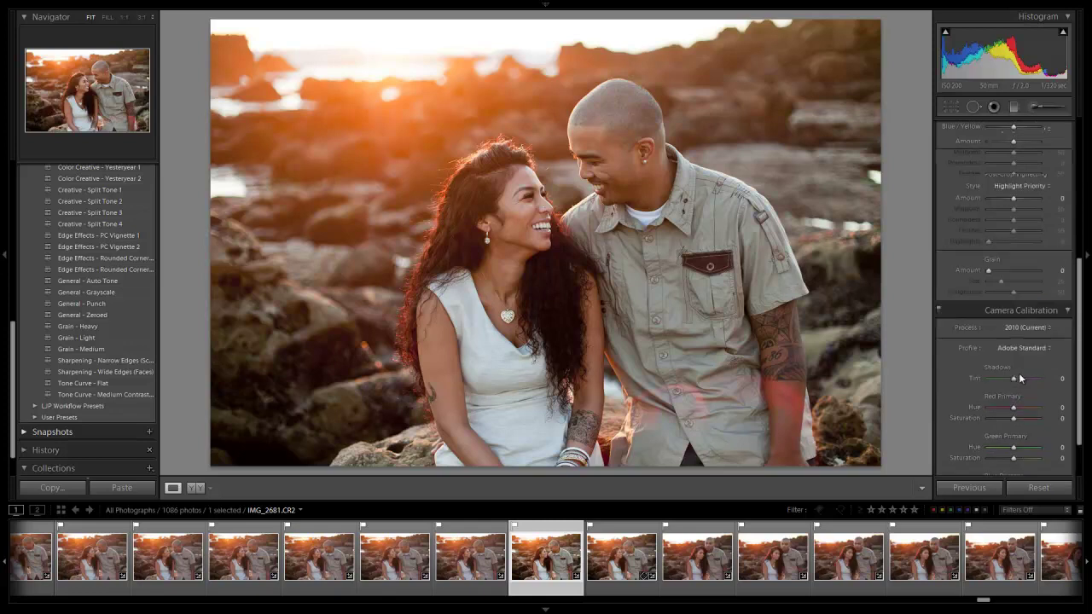
left_click(1064, 178)
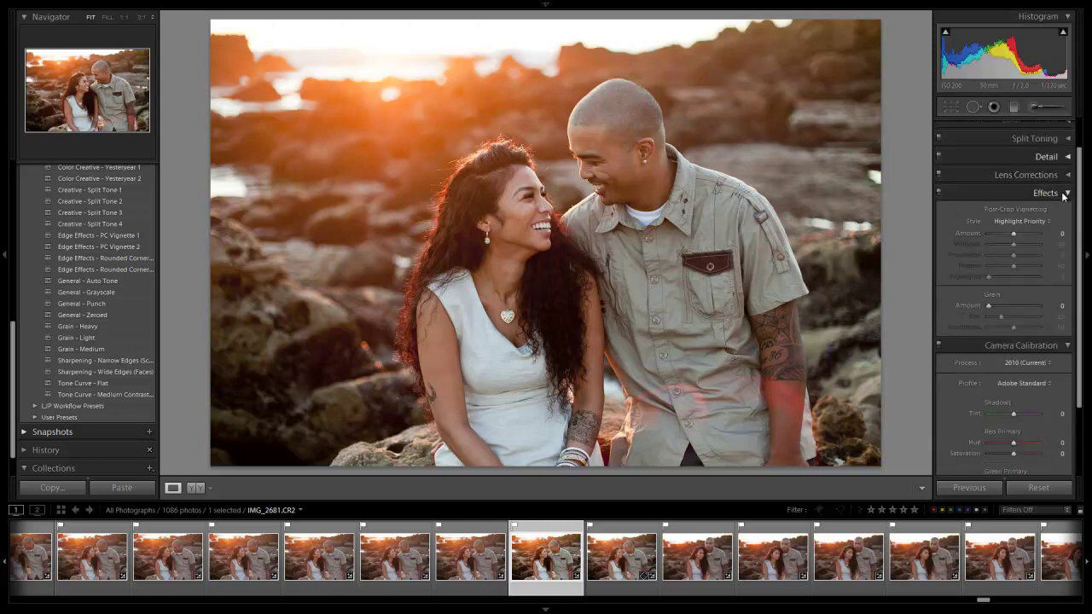
left_click(1065, 193)
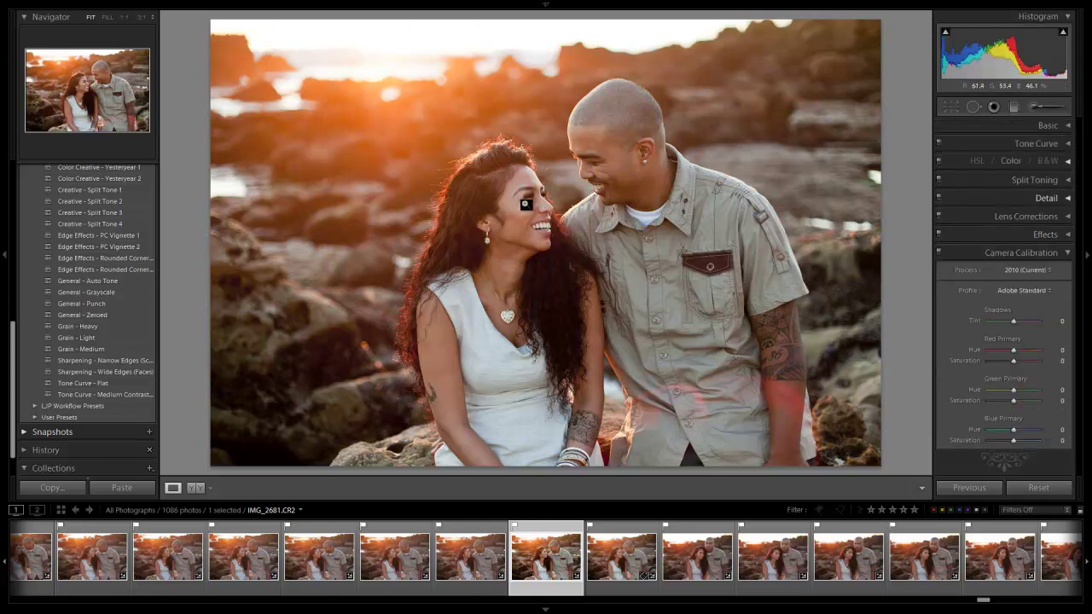
Step: Compare the edited portrait with its Before version twice and return to the edited version
mouse_move(601, 12)
key("backslash")
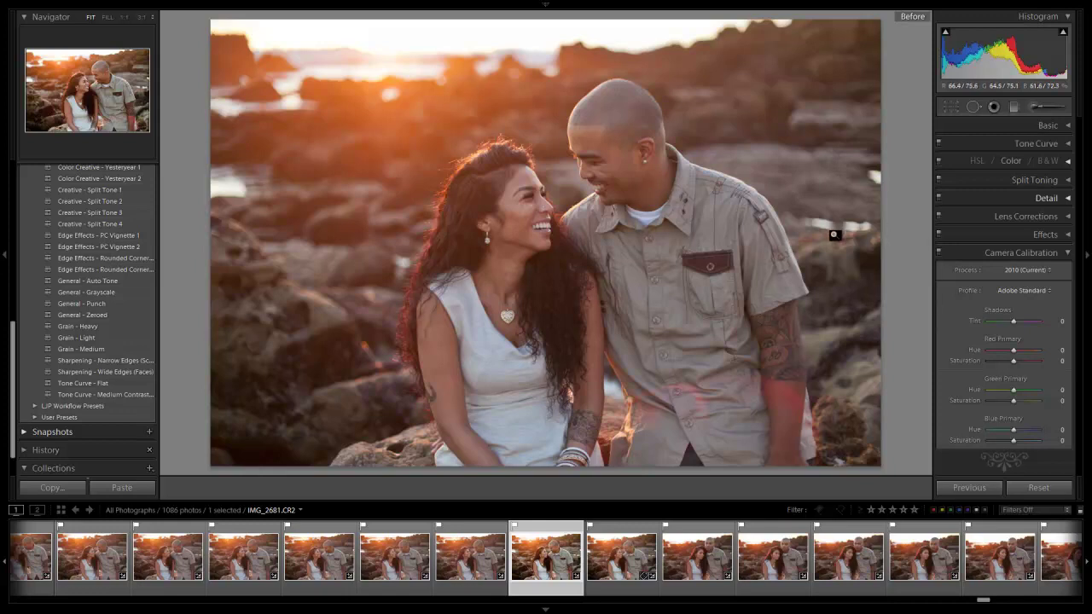
key("backslash")
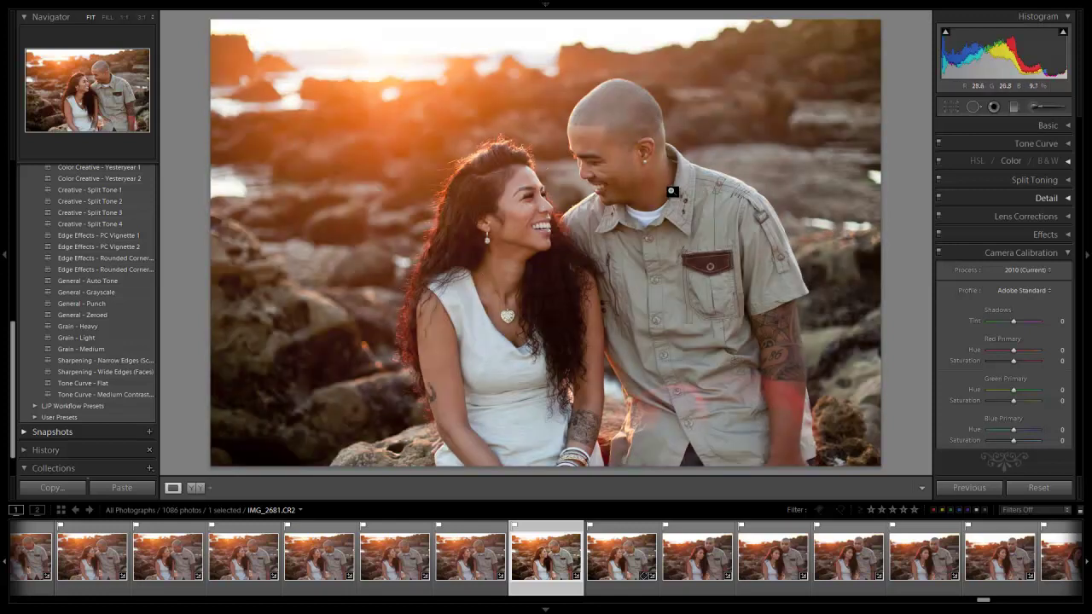
key("backslash")
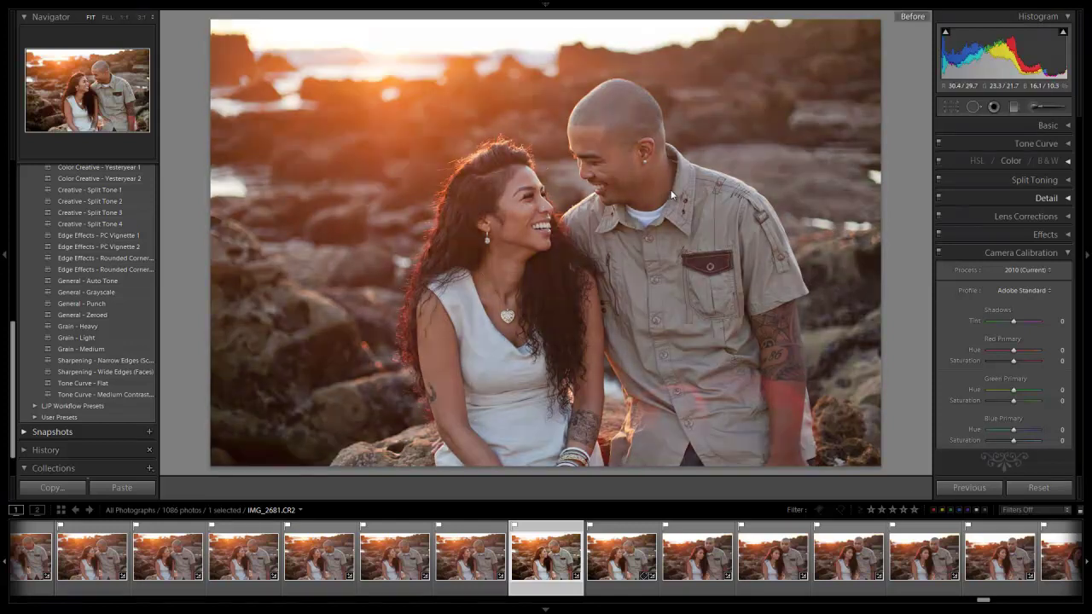
key("backslash")
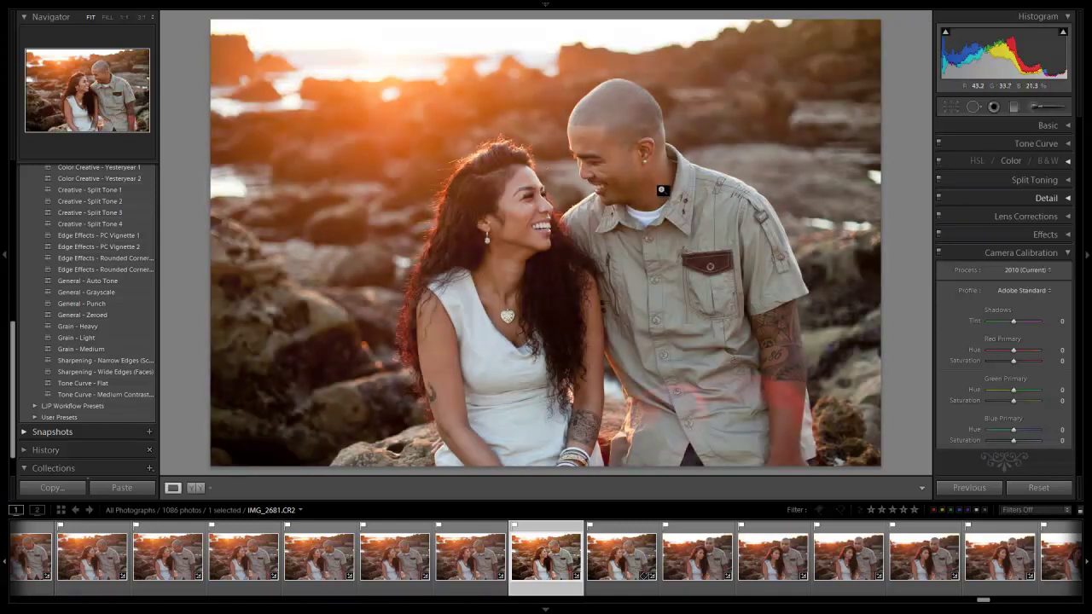